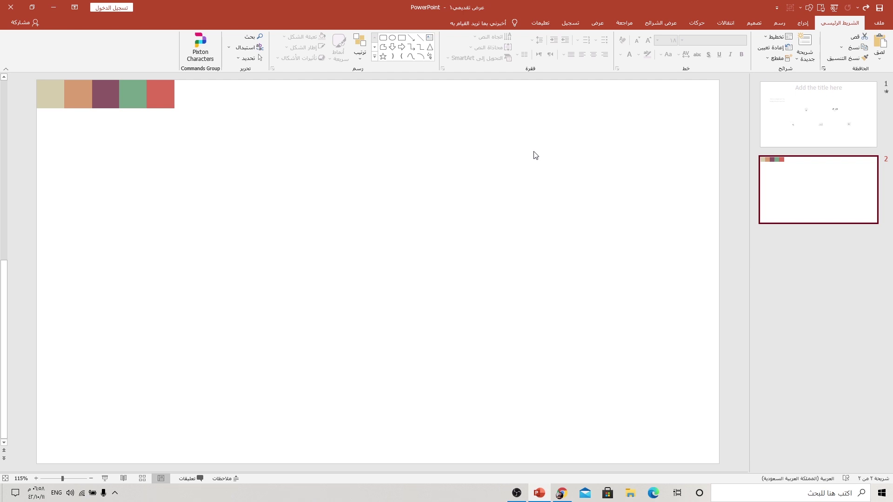
Set the slide background to a dark grey solid fill via Format Background
{"action": "right_click", "coordinate": [556, 175]}
{"action": "left_click", "coordinate": [515, 255]}
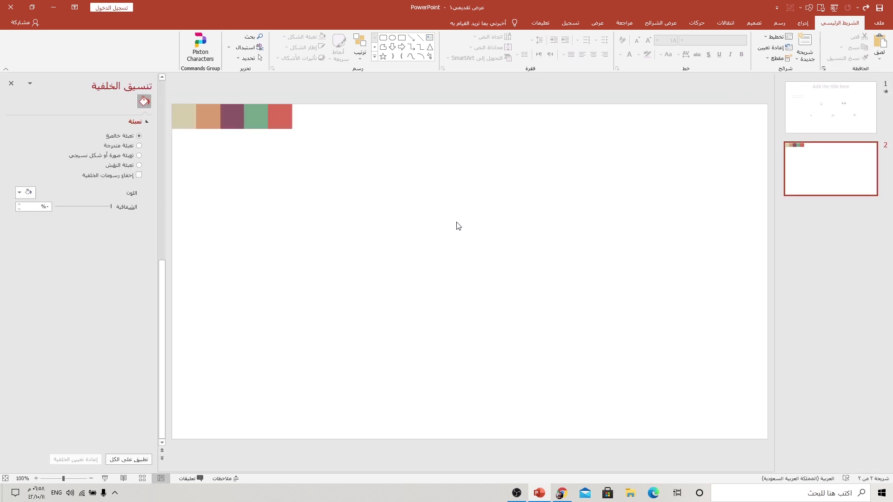
{"action": "left_click", "coordinate": [26, 192]}
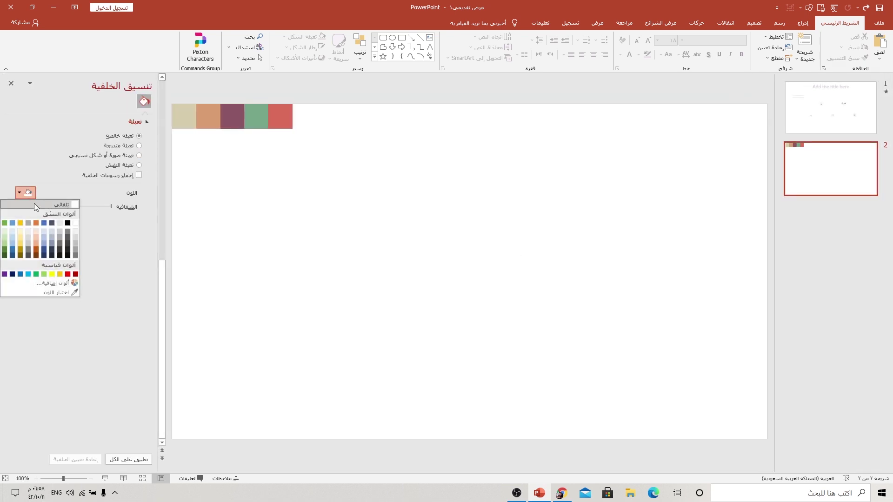
{"action": "left_click", "coordinate": [59, 245]}
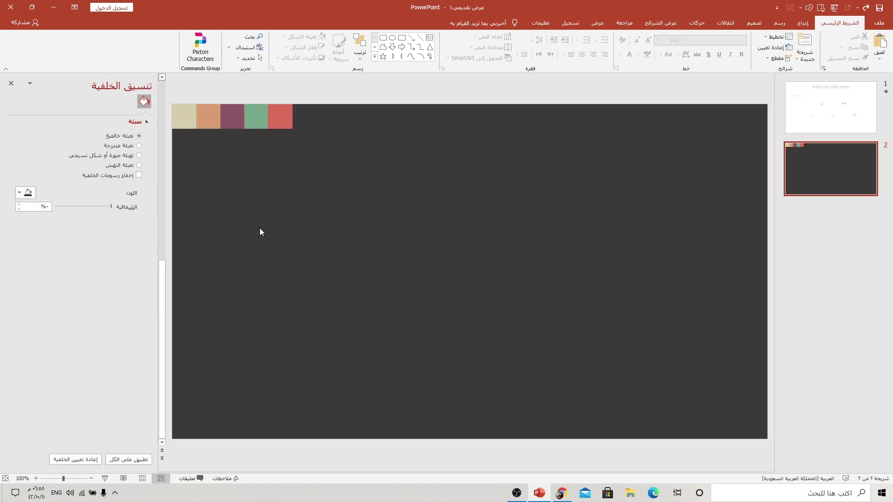
Draw a long, thin rounded rectangle bar across the upper half of the slide
{"action": "left_click", "coordinate": [803, 23]}
{"action": "left_click", "coordinate": [740, 62]}
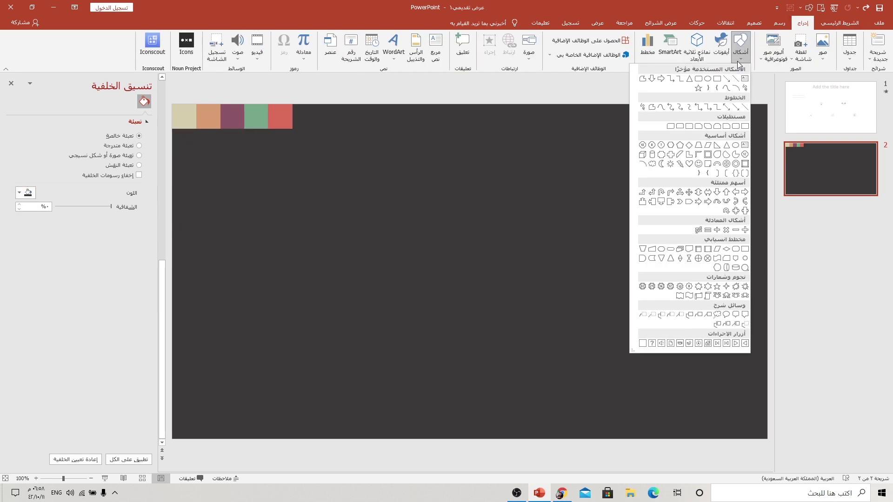
{"action": "left_click", "coordinate": [699, 79]}
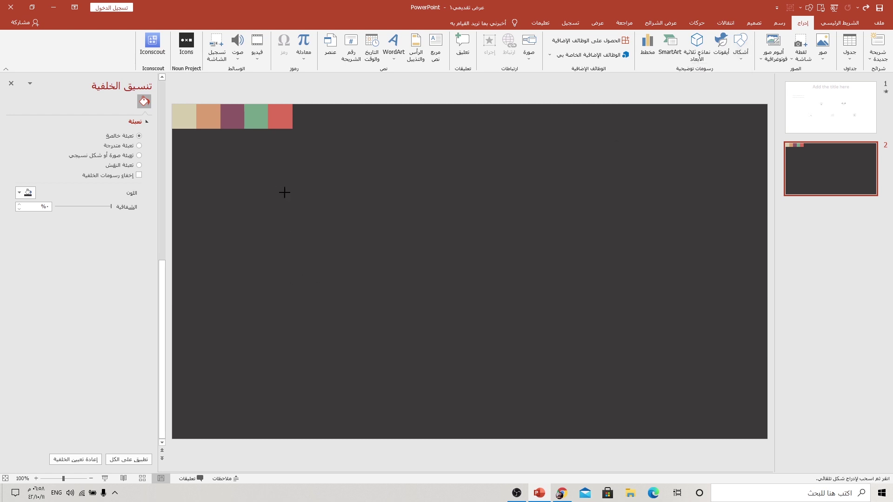
{"action": "left_click_drag", "start_coordinate": [273, 183], "coordinate": [716, 201]}
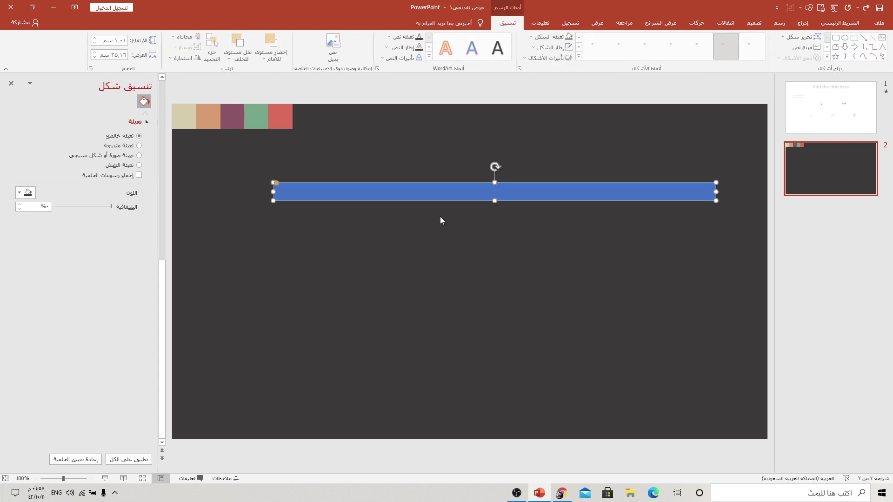
{"action": "mouse_move", "coordinate": [303, 196]}
{"action": "left_mouse_down"}
{"action": "mouse_move", "coordinate": [288, 195]}
{"action": "mouse_move", "coordinate": [296, 188]}
{"action": "left_mouse_up"}
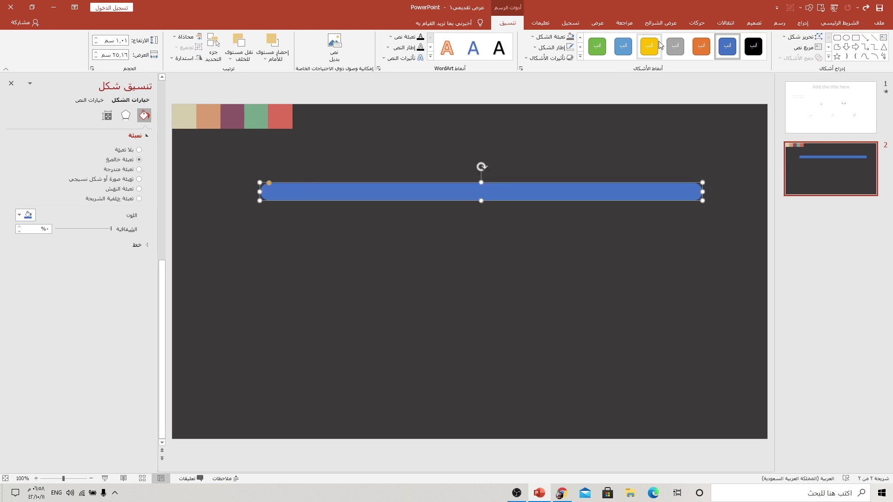
Give the bar no outline and a grey fill, then shift it slightly left
{"action": "left_click", "coordinate": [548, 47]}
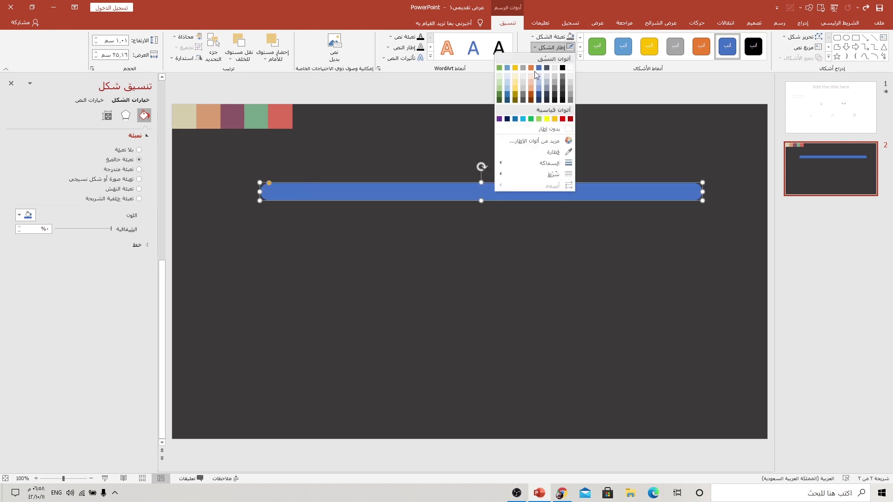
{"action": "left_click", "coordinate": [546, 128]}
{"action": "left_click", "coordinate": [552, 37]}
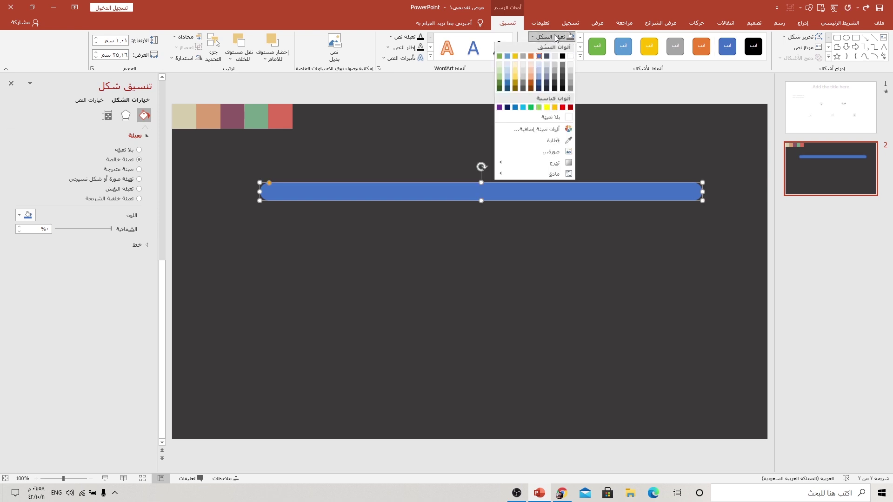
{"action": "left_click", "coordinate": [555, 77]}
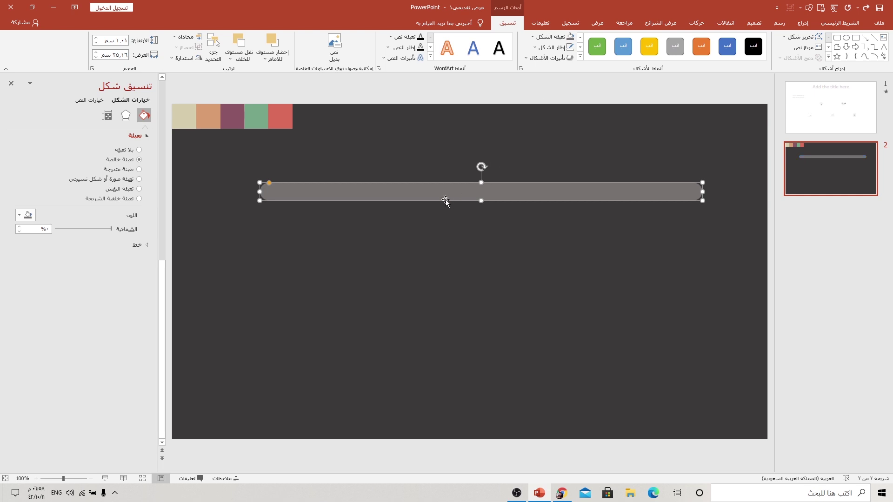
{"action": "left_click_drag", "start_coordinate": [445, 192], "coordinate": [437, 192]}
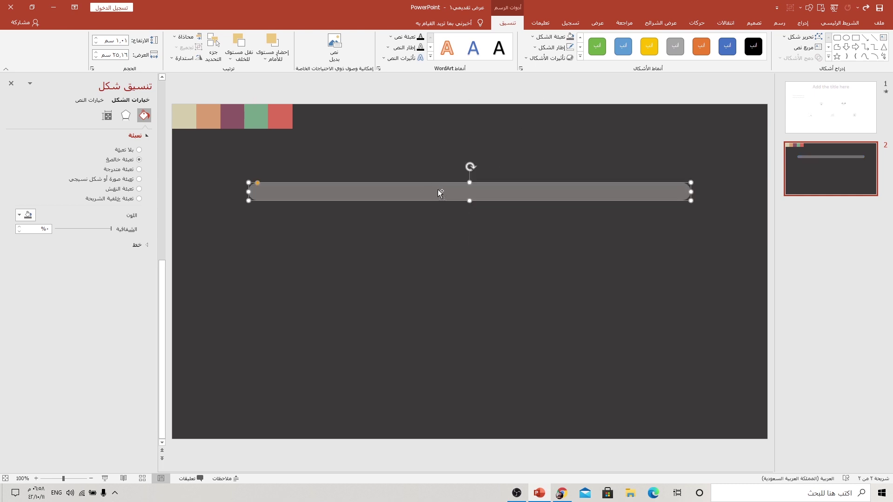
Make shortened copies of the bar and rotate one upright with Rotate Right 90°
{"action": "left_click_drag", "start_coordinate": [439, 190], "coordinate": [431, 228]}
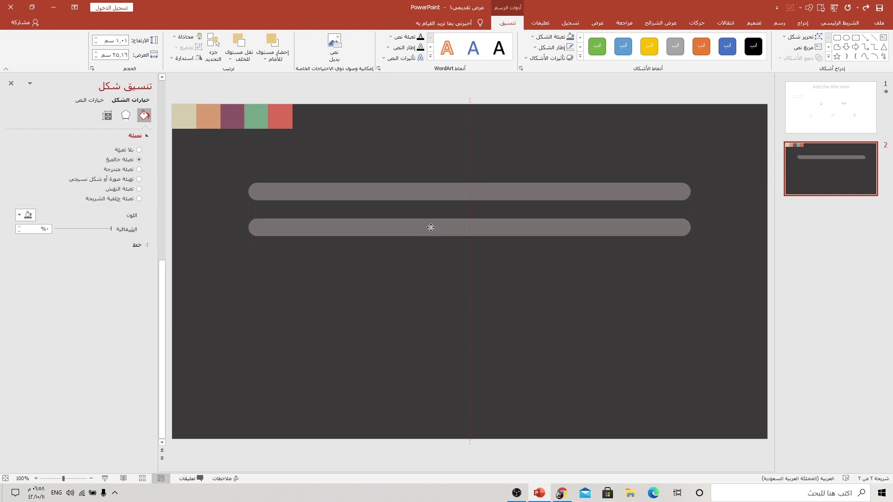
{"action": "mouse_move", "coordinate": [581, 227]}
{"action": "left_mouse_down"}
{"action": "mouse_move", "coordinate": [660, 238]}
{"action": "mouse_move", "coordinate": [300, 248]}
{"action": "left_mouse_up"}
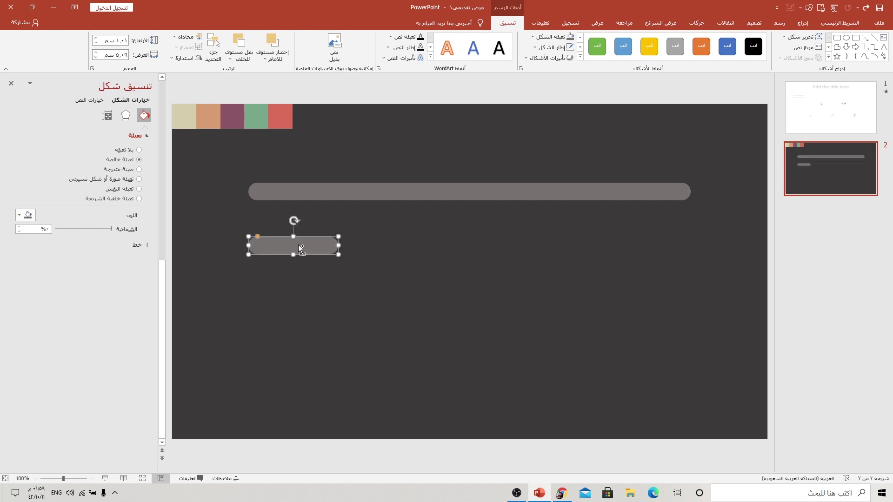
{"action": "mouse_move", "coordinate": [298, 244]}
{"action": "left_mouse_down"}
{"action": "mouse_move", "coordinate": [298, 297]}
{"action": "mouse_move", "coordinate": [329, 295]}
{"action": "left_mouse_up"}
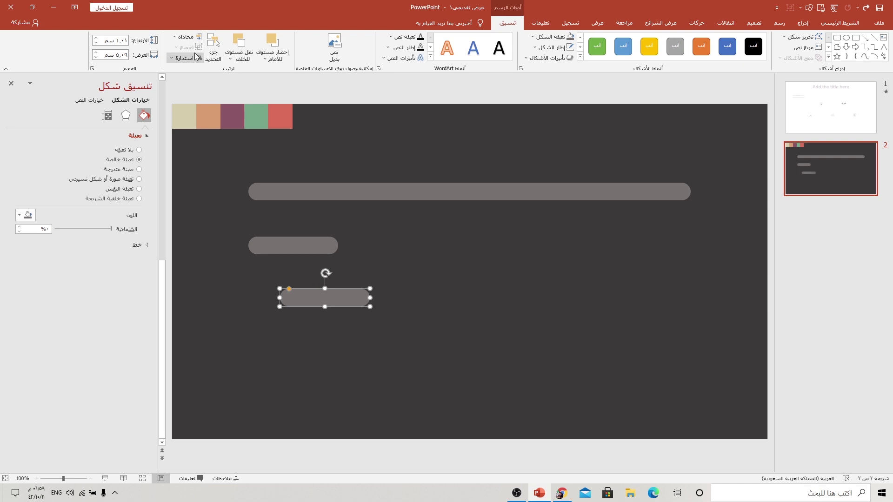
{"action": "left_click", "coordinate": [175, 60]}
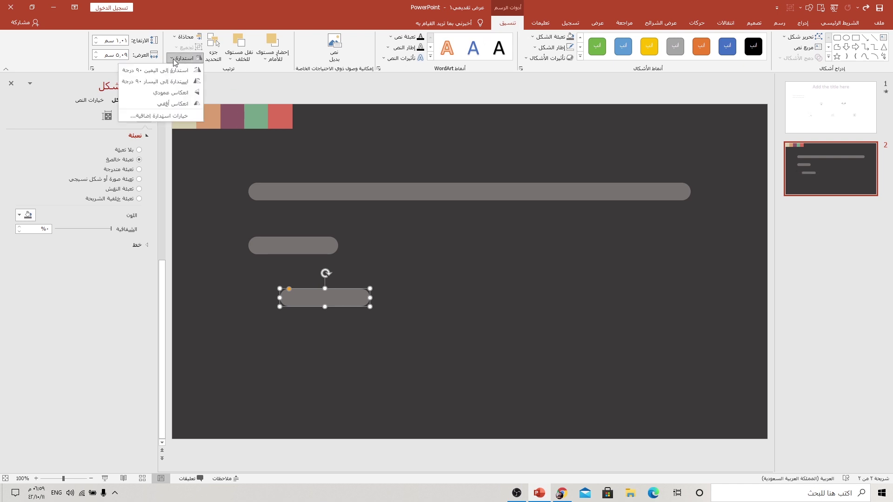
{"action": "left_click", "coordinate": [162, 71]}
Arrange the copied bars into a closed square loop under the long bar's left end
{"action": "left_click_drag", "start_coordinate": [329, 298], "coordinate": [260, 221]}
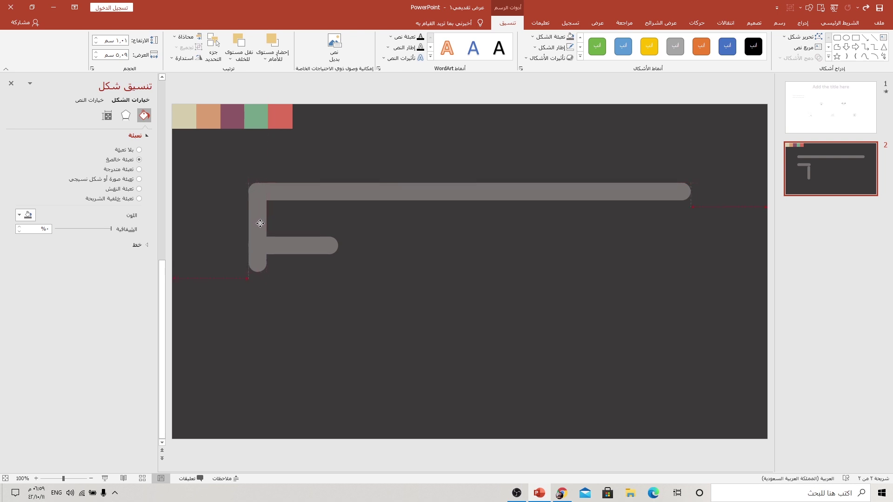
{"action": "left_click_drag", "start_coordinate": [285, 245], "coordinate": [288, 267]}
{"action": "scroll", "coordinate": [222, 247], "scroll_direction": "up", "scroll_amount": 5}
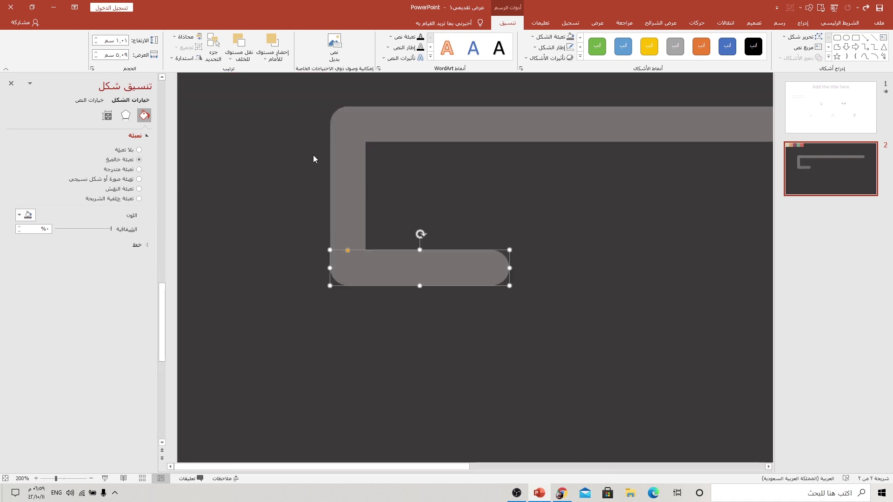
{"action": "left_click", "coordinate": [356, 174]}
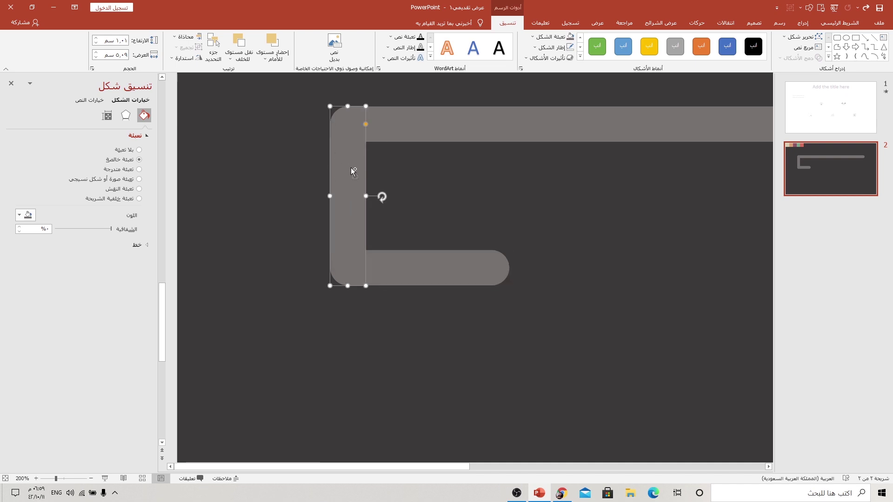
{"action": "left_click_drag", "start_coordinate": [351, 168], "coordinate": [483, 165]}
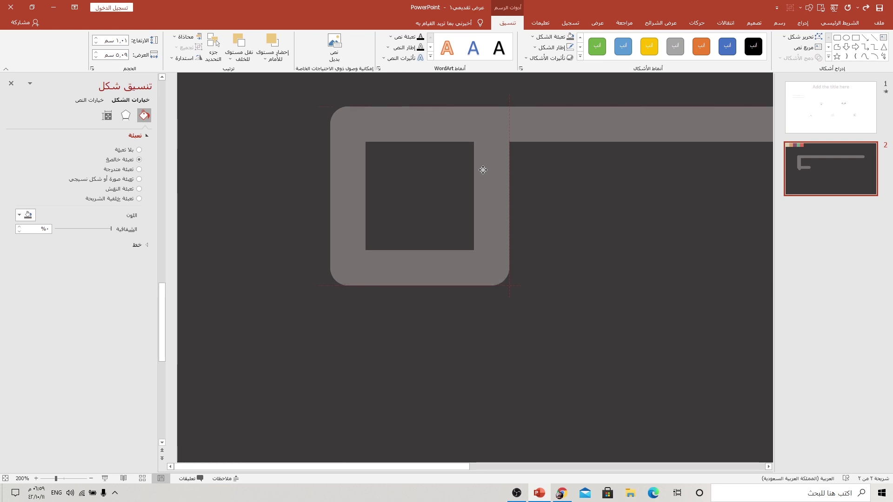
{"action": "scroll", "coordinate": [506, 225], "scroll_direction": "down", "scroll_amount": 5, "text": "ctrl"}
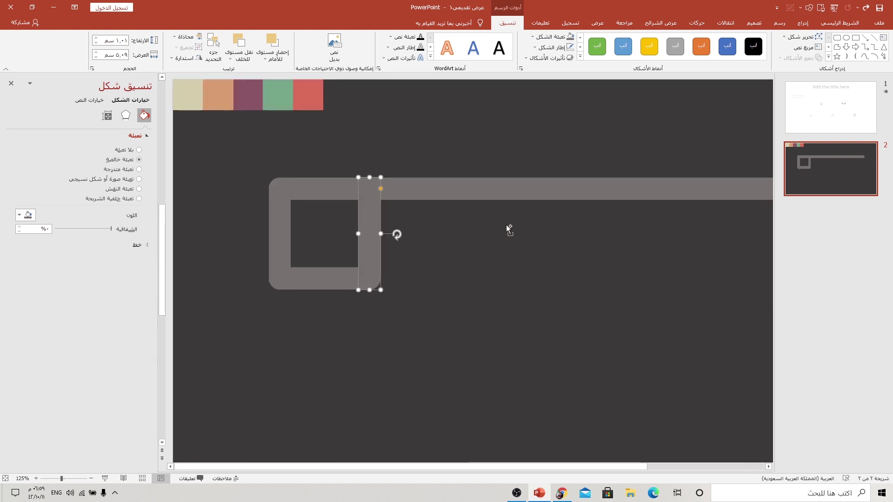
Duplicate the three-bar bracket, group it, flip it vertically and place it above the bar
{"action": "left_click", "coordinate": [303, 261], "text": "shift"}
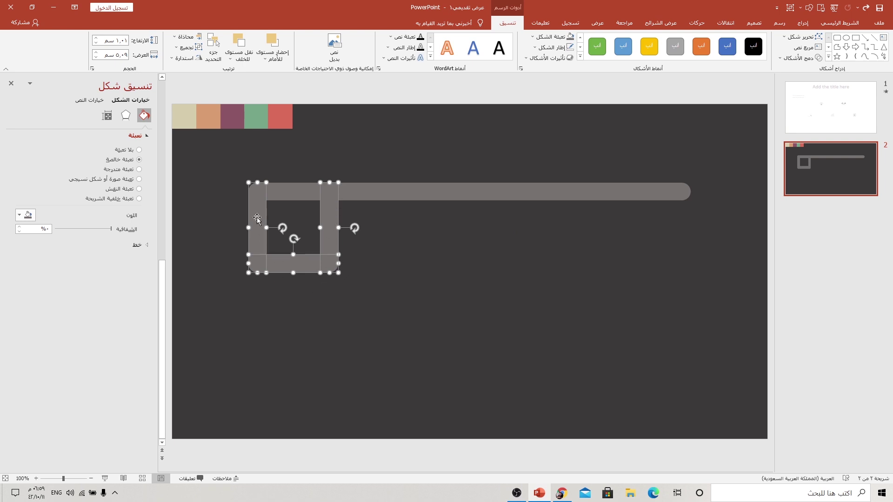
{"action": "key", "text": "ctrl+d"}
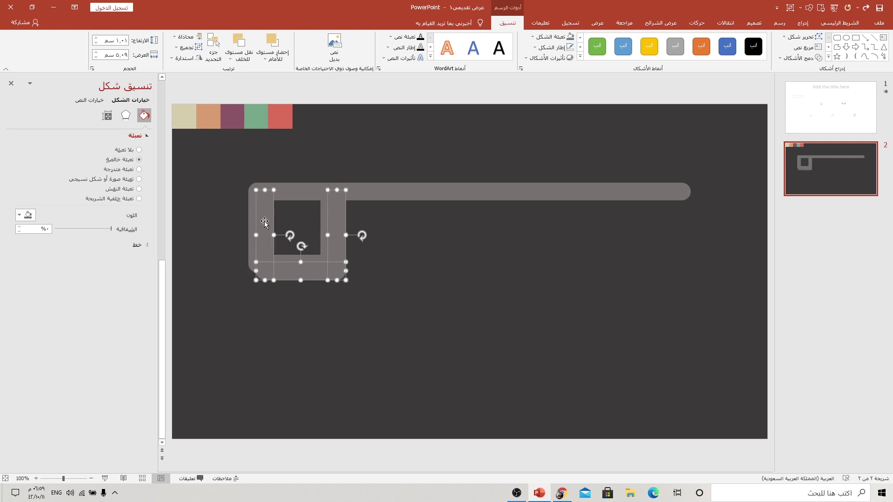
{"action": "left_click_drag", "start_coordinate": [264, 222], "coordinate": [414, 222]}
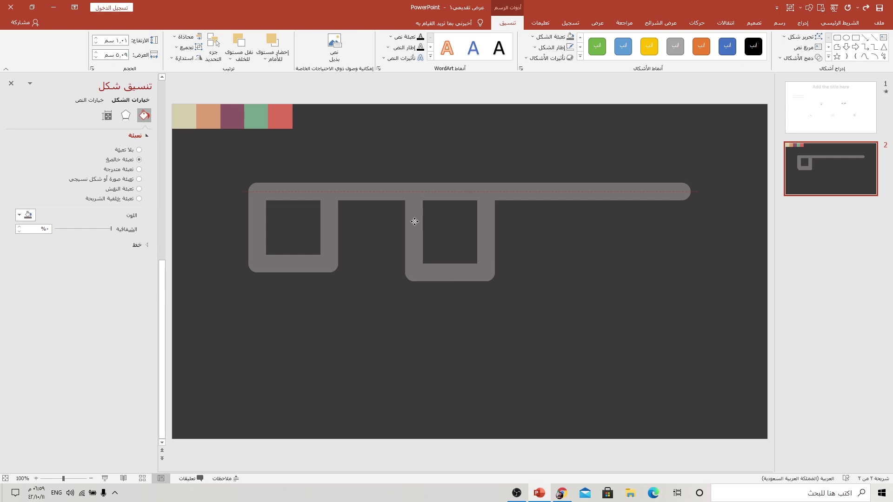
{"action": "left_click_drag", "start_coordinate": [414, 222], "coordinate": [405, 241]}
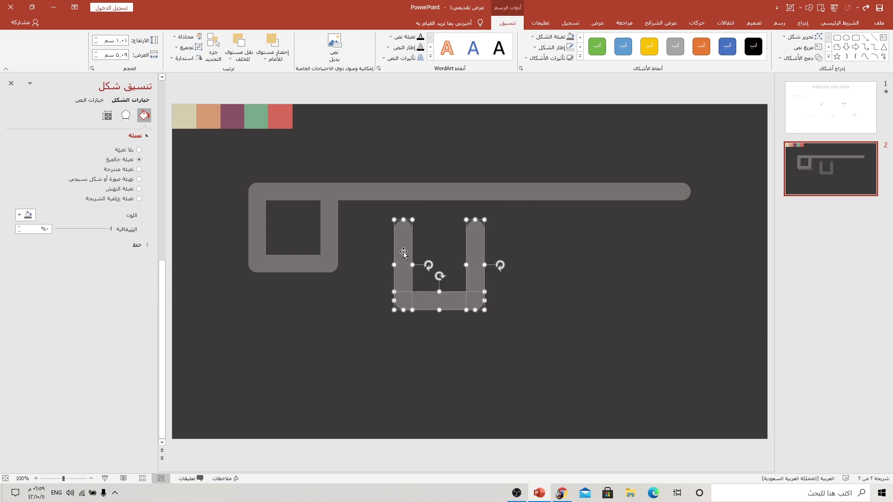
{"action": "right_click", "coordinate": [406, 241]}
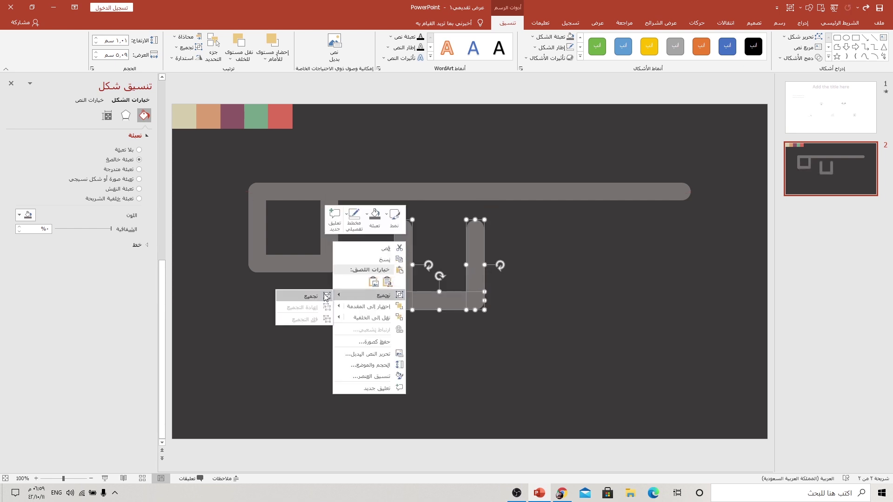
{"action": "left_click", "coordinate": [317, 295]}
{"action": "left_click", "coordinate": [184, 59]}
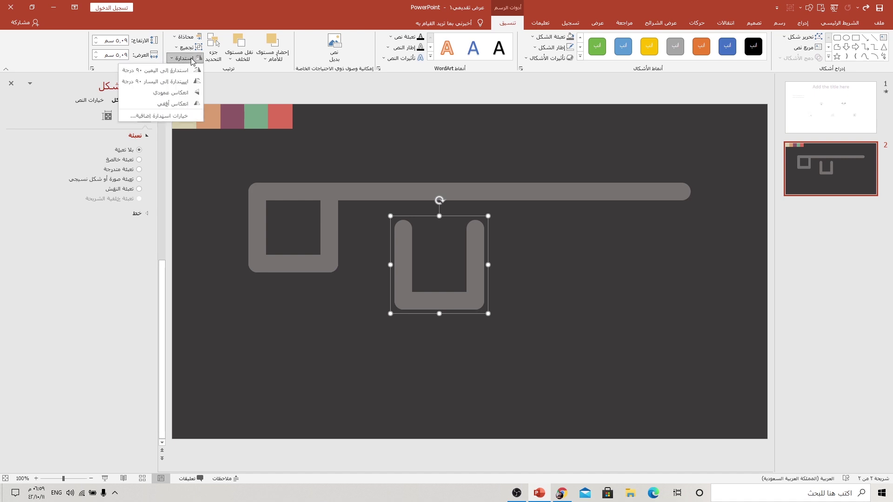
{"action": "left_click", "coordinate": [173, 92]}
{"action": "mouse_move", "coordinate": [415, 237]}
{"action": "left_mouse_down"}
{"action": "mouse_move", "coordinate": [342, 109]}
{"action": "mouse_move", "coordinate": [343, 116]}
{"action": "left_mouse_up"}
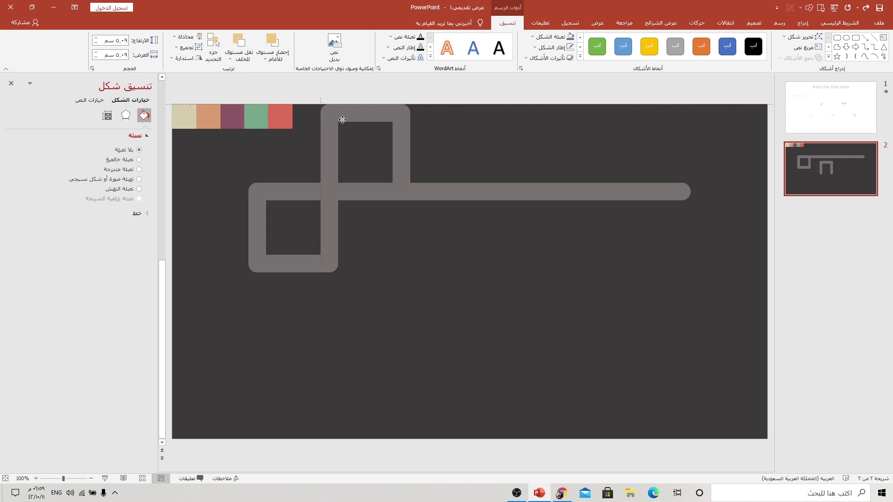
Shift the lower loop's bars and settle the upper loop over the join
{"action": "left_click", "coordinate": [295, 267]}
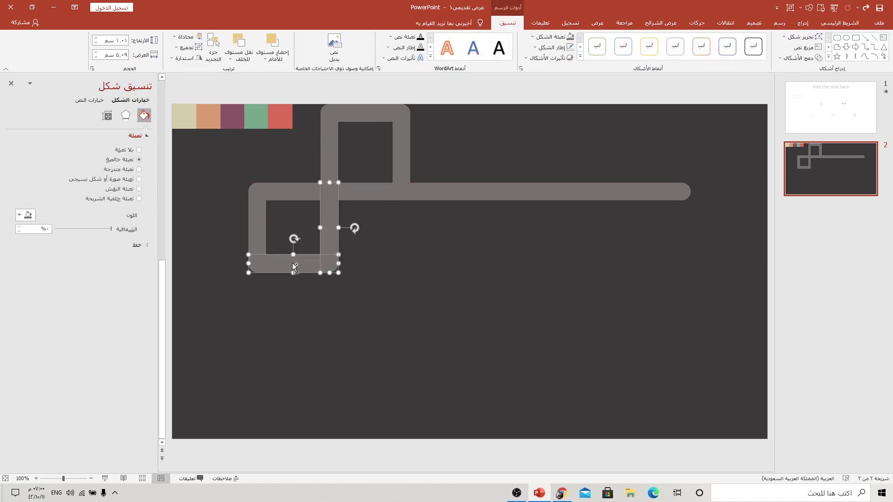
{"action": "left_click", "coordinate": [264, 231], "text": "shift"}
{"action": "mouse_move", "coordinate": [264, 230]}
{"action": "left_mouse_down"}
{"action": "mouse_move", "coordinate": [271, 239]}
{"action": "mouse_move", "coordinate": [401, 236]}
{"action": "left_mouse_up"}
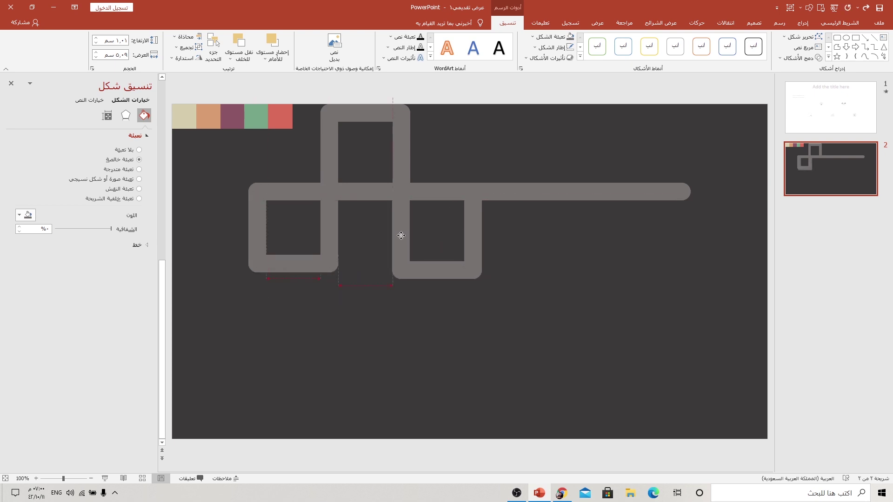
{"action": "left_click_drag", "start_coordinate": [401, 235], "coordinate": [402, 233]}
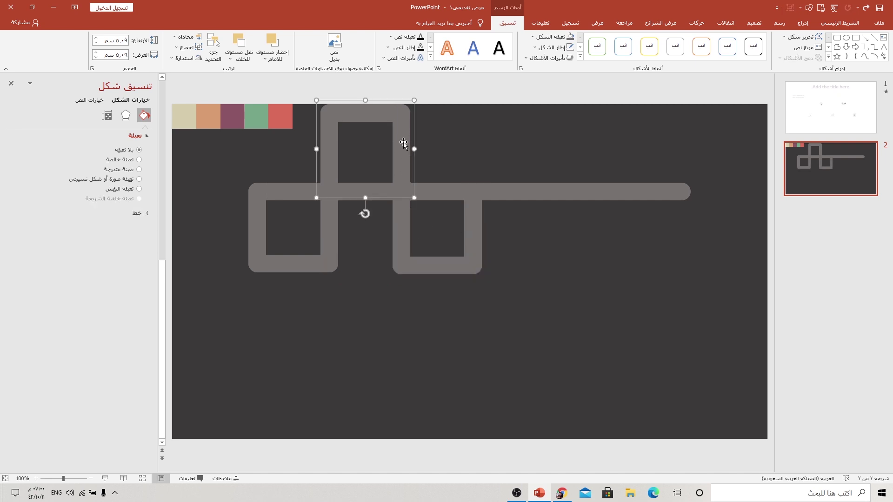
Copy the upper loop further right and the middle square to the bar's right end
{"action": "left_click_drag", "start_coordinate": [404, 141], "coordinate": [537, 119]}
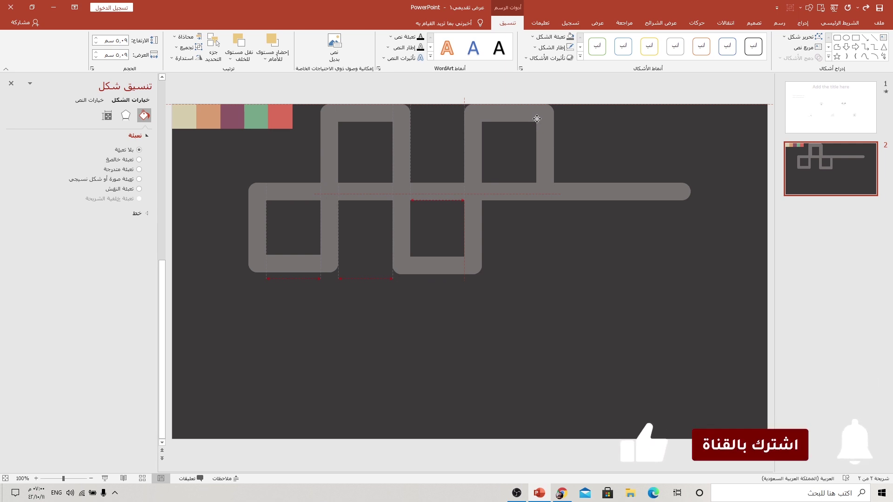
{"action": "left_click", "coordinate": [419, 261]}
{"action": "left_click", "coordinate": [403, 218], "text": "shift"}
{"action": "left_click", "coordinate": [471, 232], "text": "shift"}
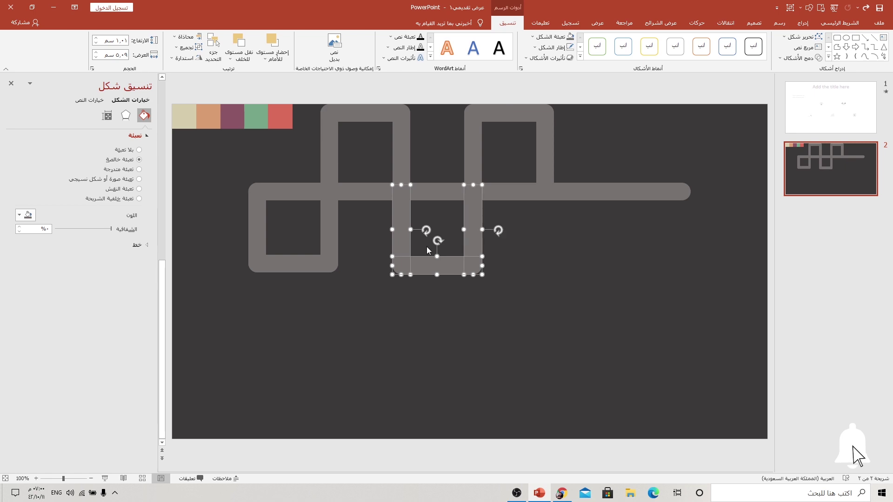
{"action": "left_click_drag", "start_coordinate": [406, 226], "coordinate": [546, 227]}
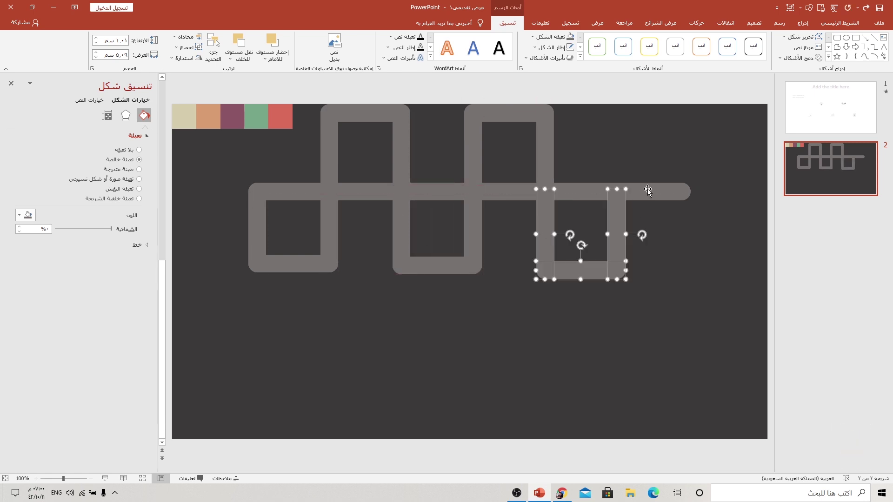
Group the middle square's bars and the left square's bars into single shapes with Ctrl+G
{"action": "left_click", "coordinate": [545, 235], "text": "shift"}
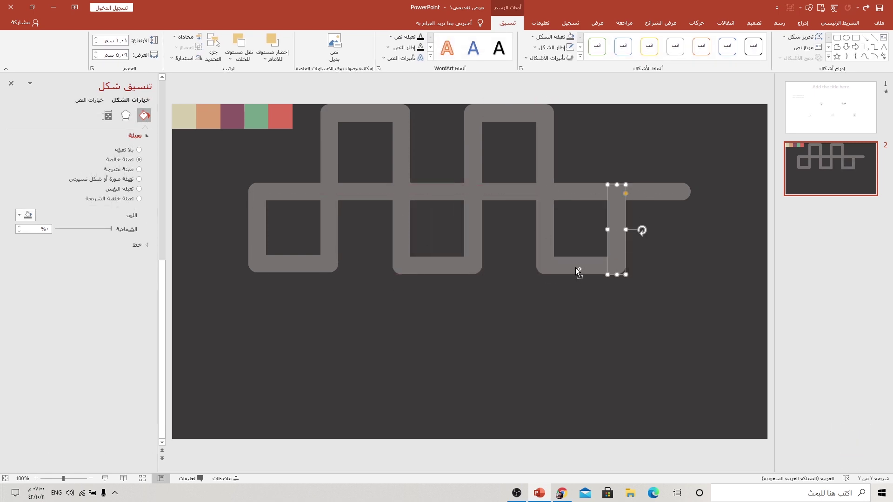
{"action": "left_click", "coordinate": [546, 236], "text": "shift"}
{"action": "left_click", "coordinate": [475, 227]}
{"action": "left_click", "coordinate": [451, 266], "text": "shift"}
{"action": "left_click", "coordinate": [399, 239], "text": "shift"}
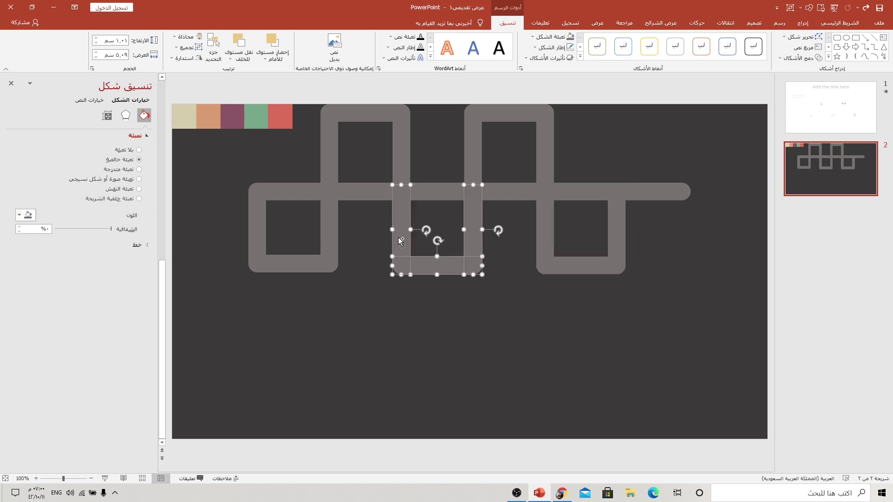
{"action": "key", "text": "ctrl+g"}
{"action": "left_click", "coordinate": [333, 230]}
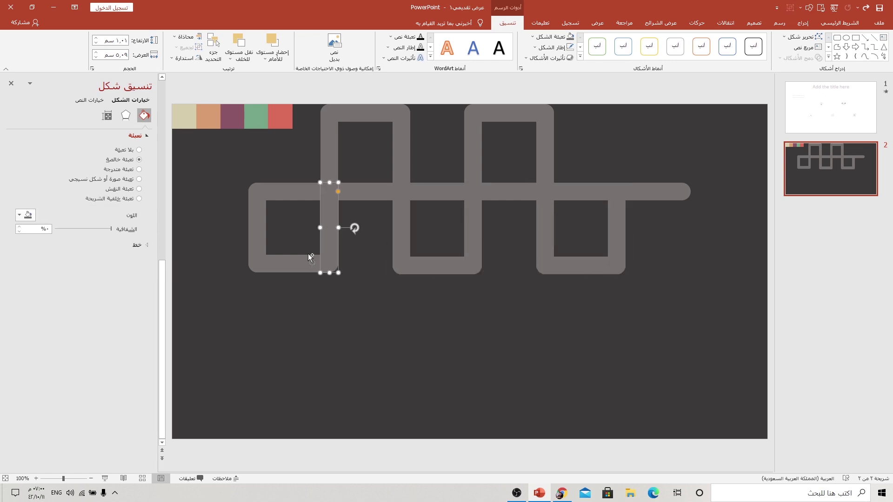
{"action": "left_click", "coordinate": [305, 260], "text": "shift"}
{"action": "left_click", "coordinate": [262, 237], "text": "shift"}
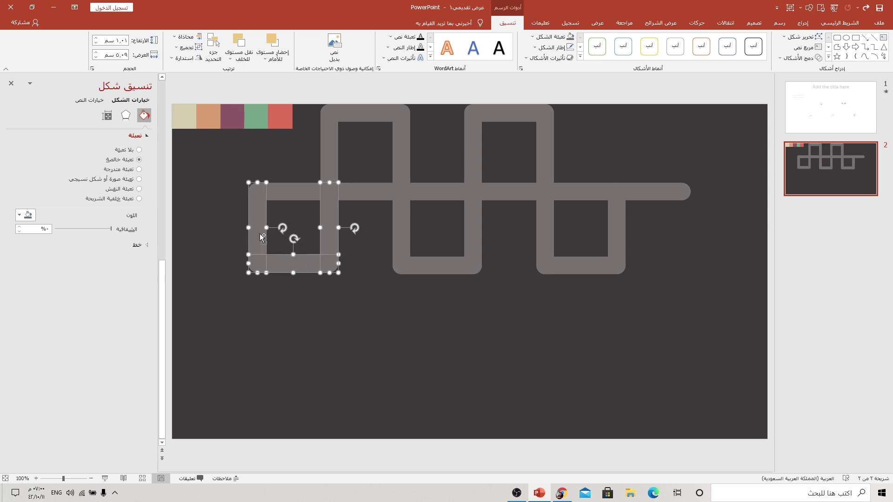
{"action": "key", "text": "ctrl+g"}
Align Bottom the three lower squares and Align Top the two upper loops
{"action": "left_click", "coordinate": [418, 259], "text": "shift"}
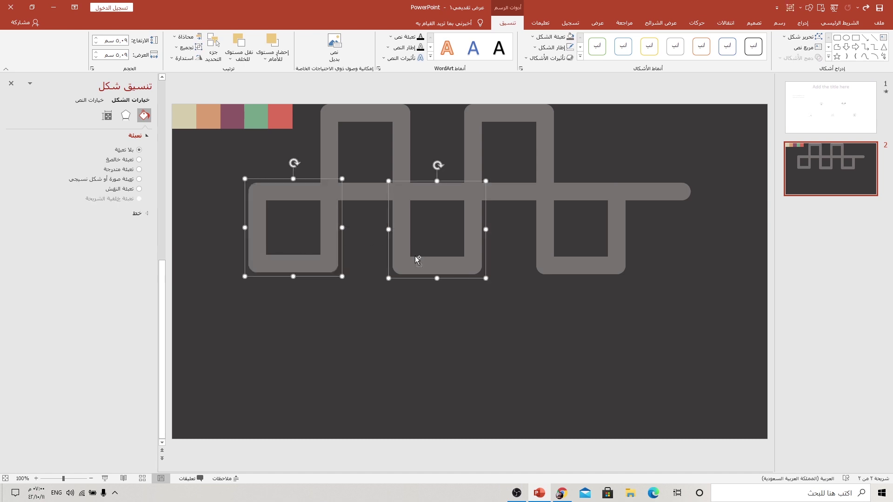
{"action": "left_click", "coordinate": [539, 261], "text": "shift"}
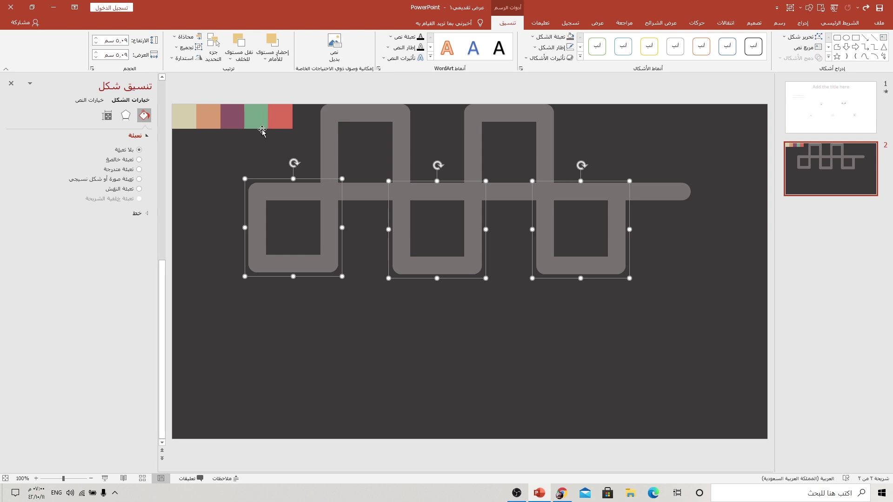
{"action": "left_click", "coordinate": [185, 36]}
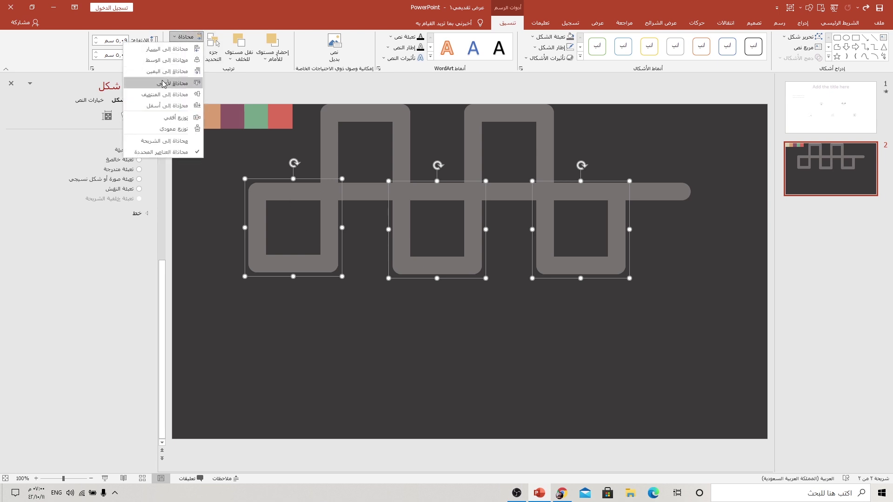
{"action": "left_click", "coordinate": [155, 106]}
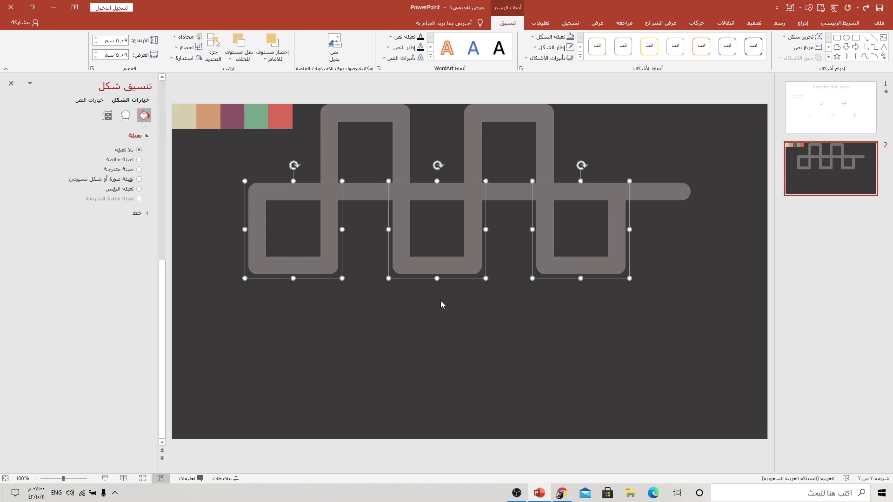
{"action": "left_click", "coordinate": [401, 131]}
{"action": "left_click", "coordinate": [474, 122], "text": "shift"}
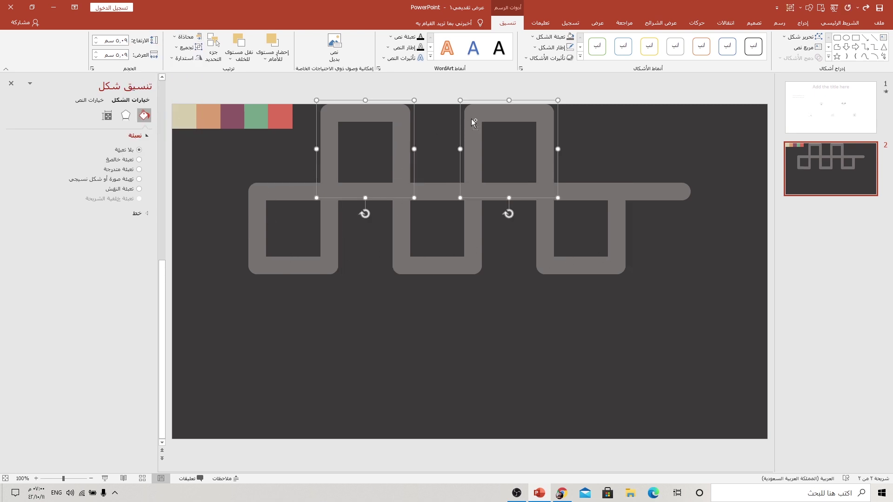
{"action": "left_click", "coordinate": [186, 37]}
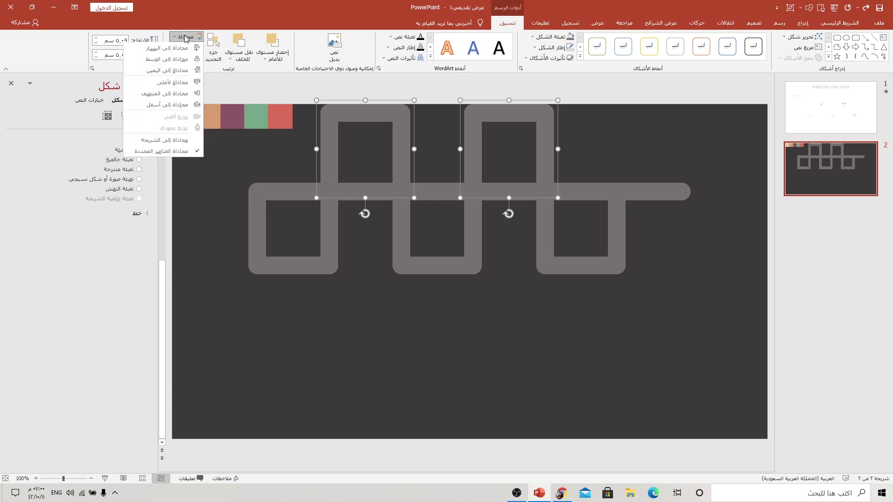
{"action": "left_click", "coordinate": [161, 85]}
Shorten the long horizontal bar so it ends at the right square
{"action": "left_click", "coordinate": [382, 307]}
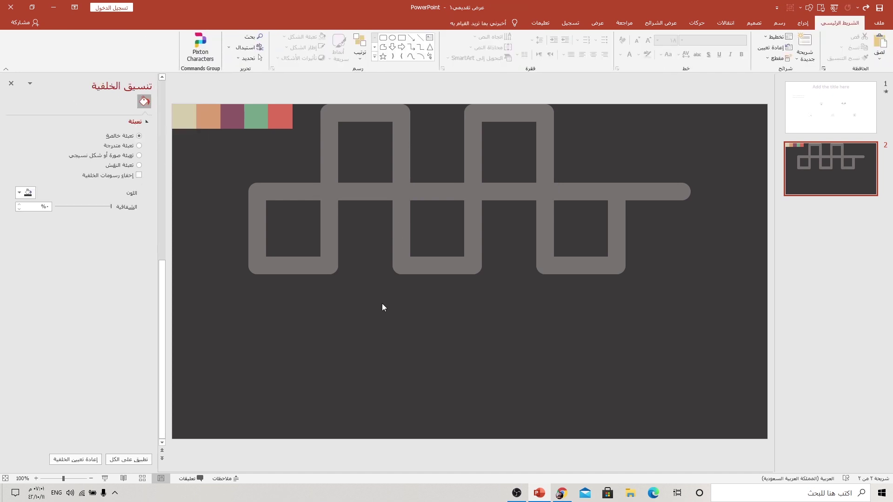
{"action": "left_click", "coordinate": [676, 191]}
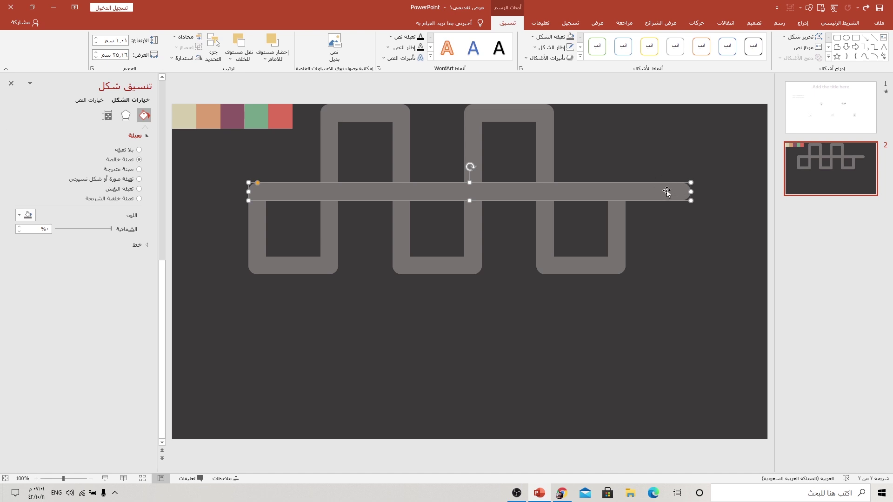
{"action": "left_click_drag", "start_coordinate": [693, 192], "coordinate": [626, 188]}
{"action": "left_click", "coordinate": [653, 196]}
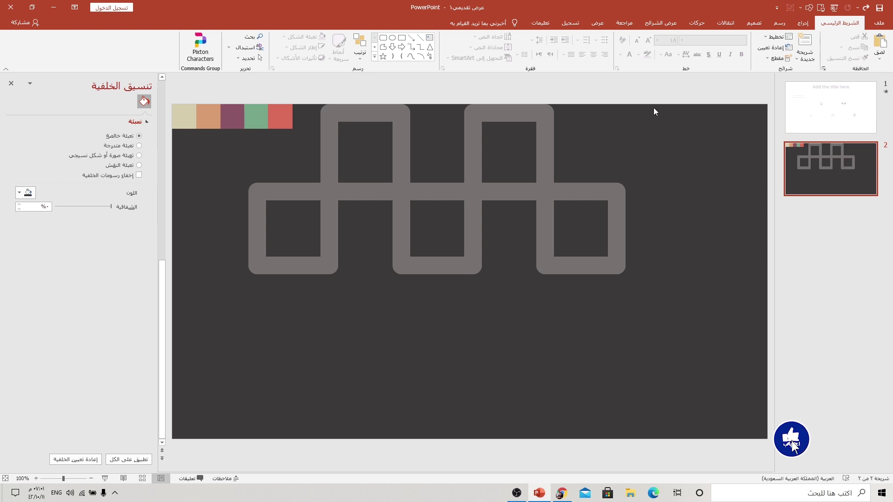
Select all chain pieces, move them toward the centre, group them and duplicate with Ctrl+D
{"action": "mouse_move", "coordinate": [666, 86]}
{"action": "left_mouse_down"}
{"action": "mouse_move", "coordinate": [267, 269]}
{"action": "mouse_move", "coordinate": [242, 298]}
{"action": "left_mouse_up"}
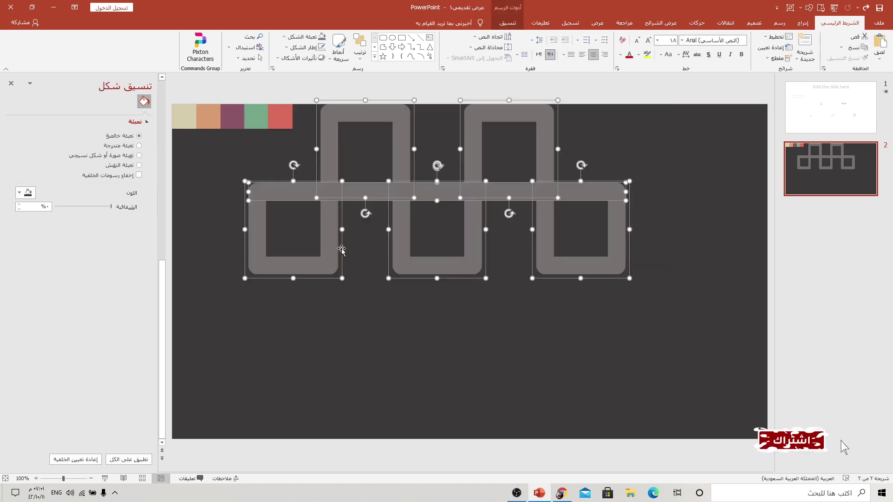
{"action": "left_click_drag", "start_coordinate": [376, 187], "coordinate": [408, 256]}
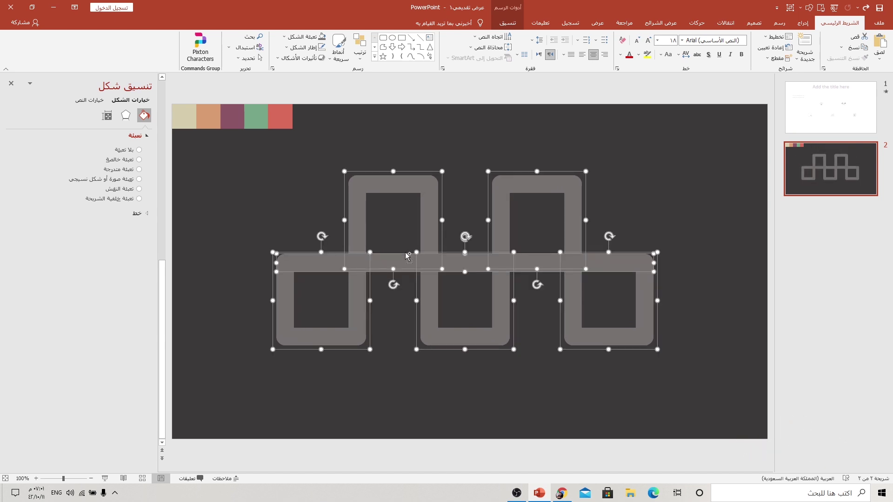
{"action": "key", "text": "ctrl+g"}
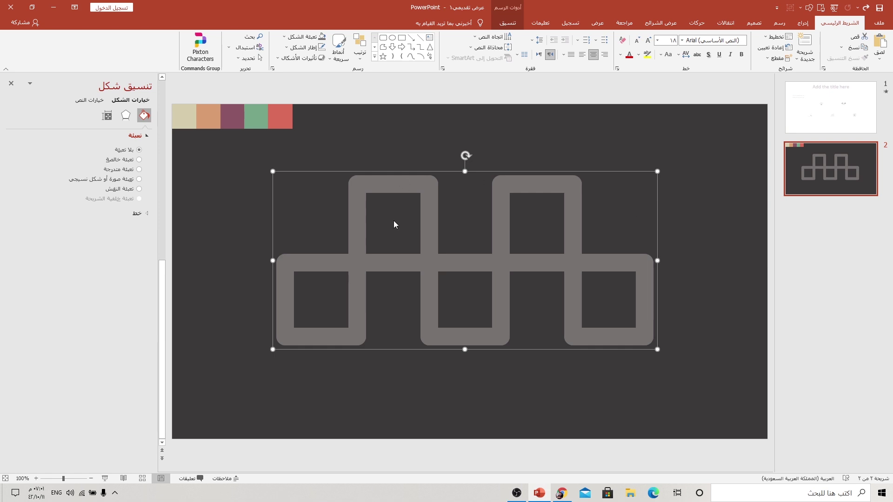
{"action": "key", "text": "ctrl+d"}
Fill the underlying chain light grey and offset the copy slightly for a 3D edge
{"action": "left_click", "coordinate": [413, 183]}
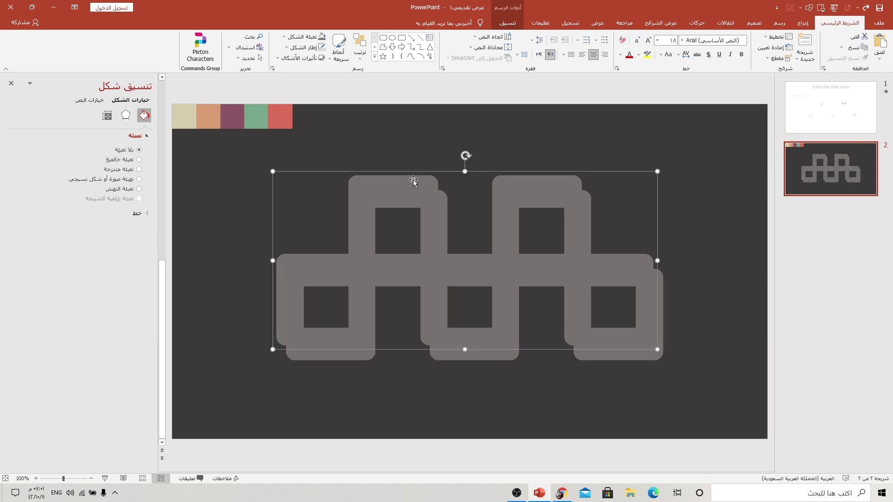
{"action": "left_click", "coordinate": [111, 164]}
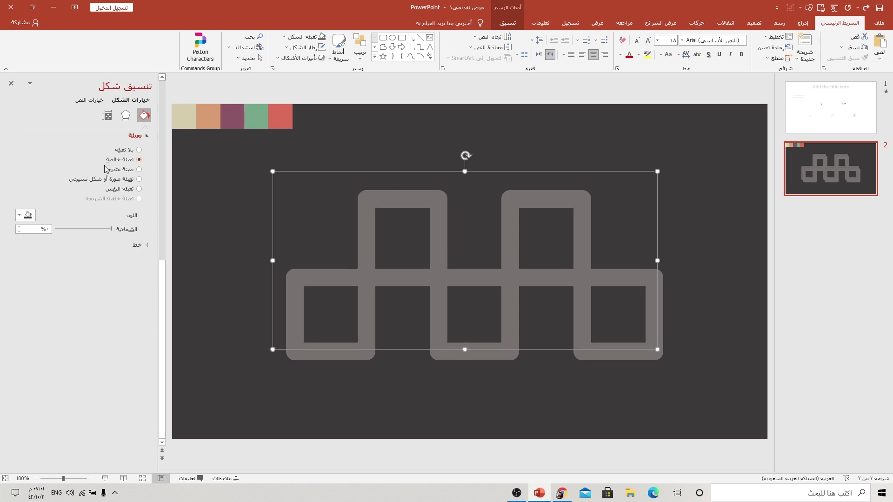
{"action": "left_click", "coordinate": [23, 215]}
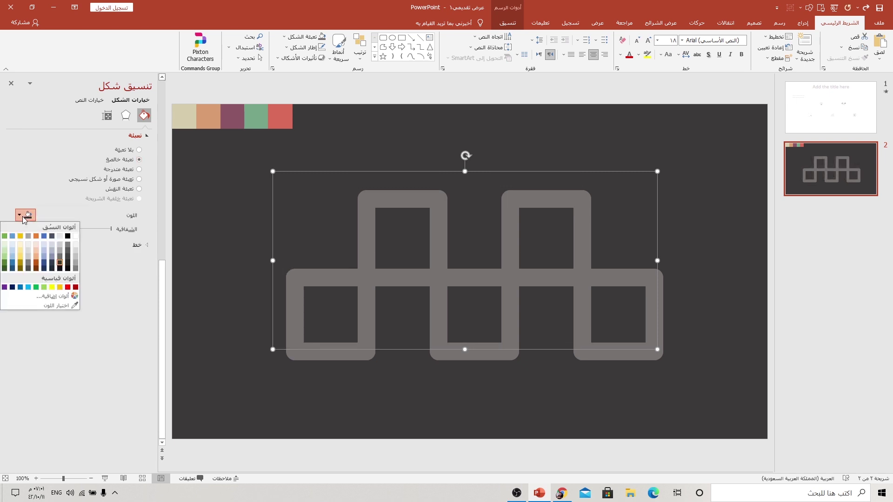
{"action": "left_click", "coordinate": [58, 252]}
{"action": "left_click", "coordinate": [424, 201]}
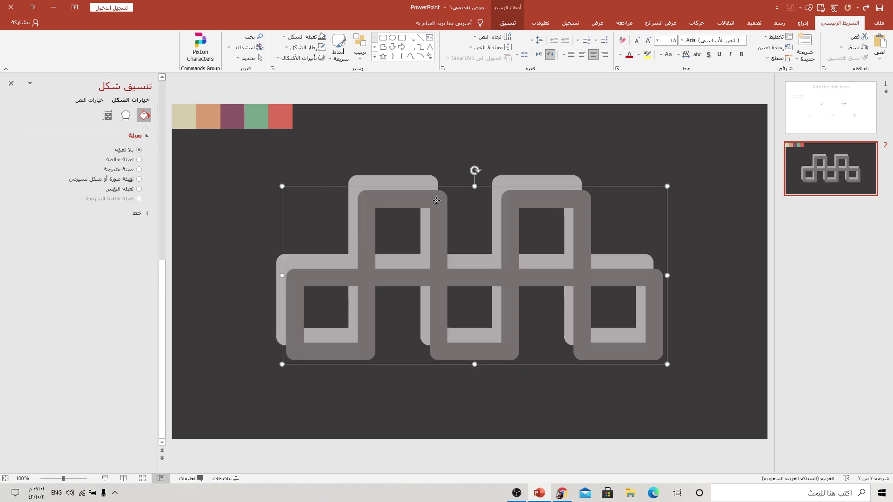
{"action": "left_click_drag", "start_coordinate": [436, 201], "coordinate": [432, 188]}
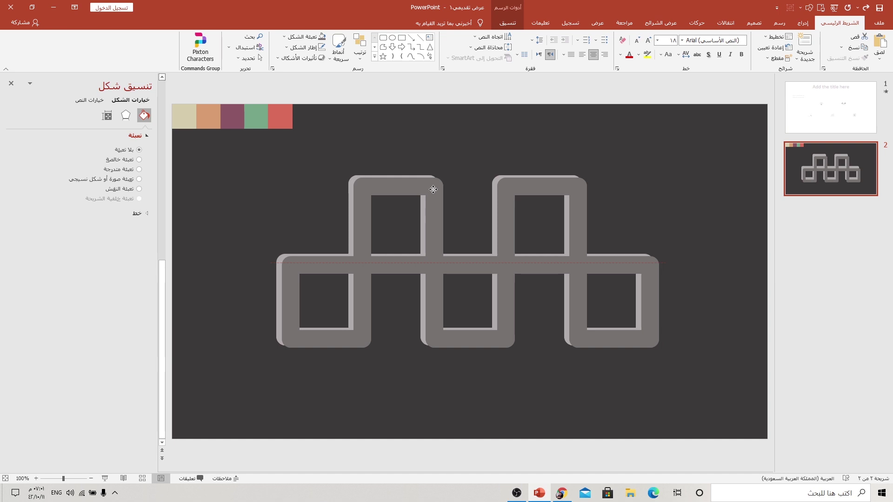
{"action": "left_click_drag", "start_coordinate": [433, 190], "coordinate": [433, 189]}
{"action": "left_click", "coordinate": [478, 158]}
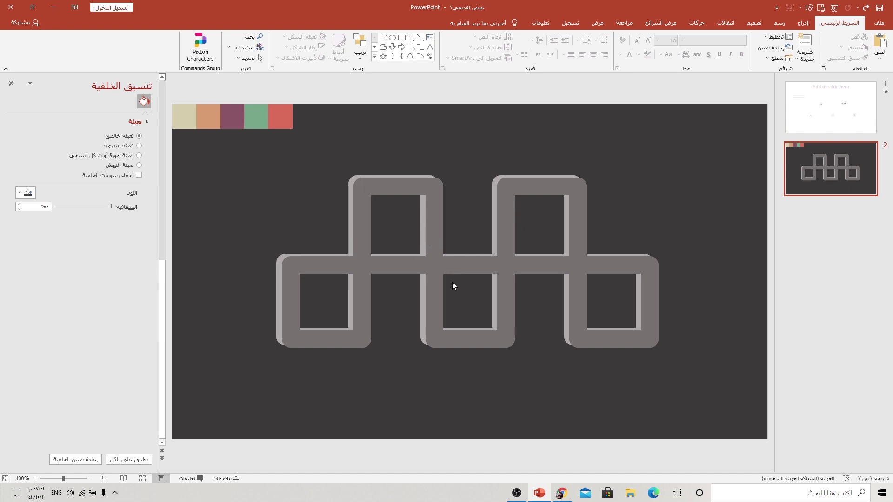
Draw a small rectangle on the chain's horizontal bar, sized to its height, with no outline
{"action": "left_click", "coordinate": [803, 23]}
{"action": "left_click", "coordinate": [740, 59]}
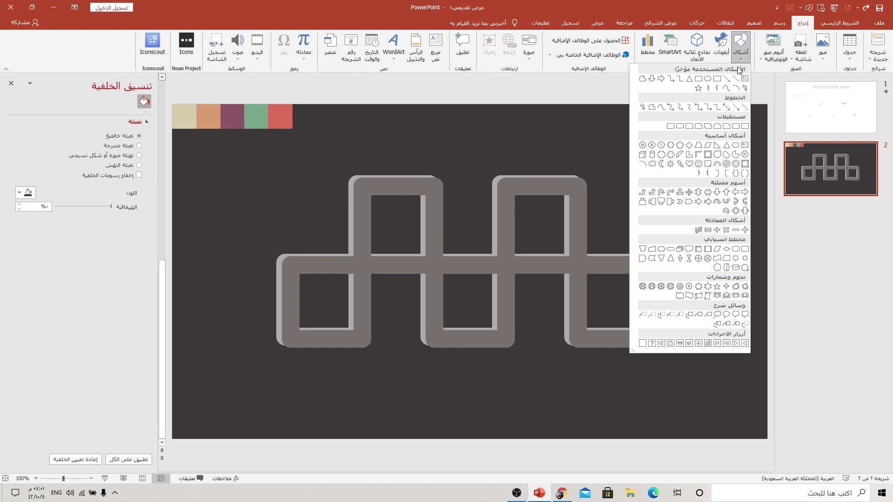
{"action": "left_click", "coordinate": [708, 79]}
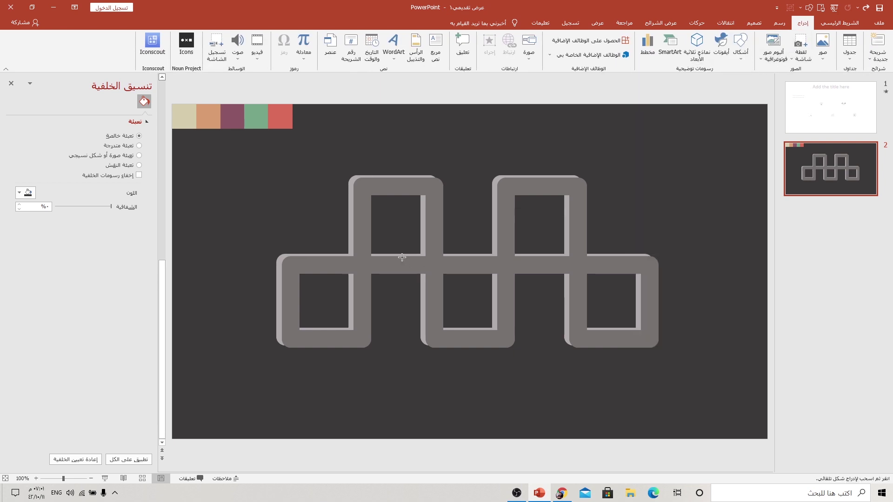
{"action": "left_click_drag", "start_coordinate": [427, 273], "coordinate": [426, 274]}
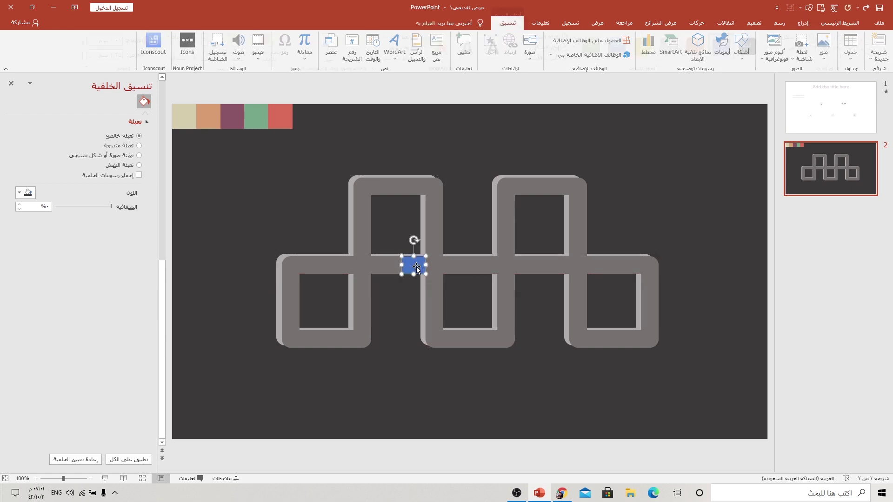
{"action": "scroll", "coordinate": [424, 272], "scroll_direction": "up", "scroll_amount": 5, "text": "ctrl"}
{"action": "left_click_drag", "start_coordinate": [501, 270], "coordinate": [501, 270]}
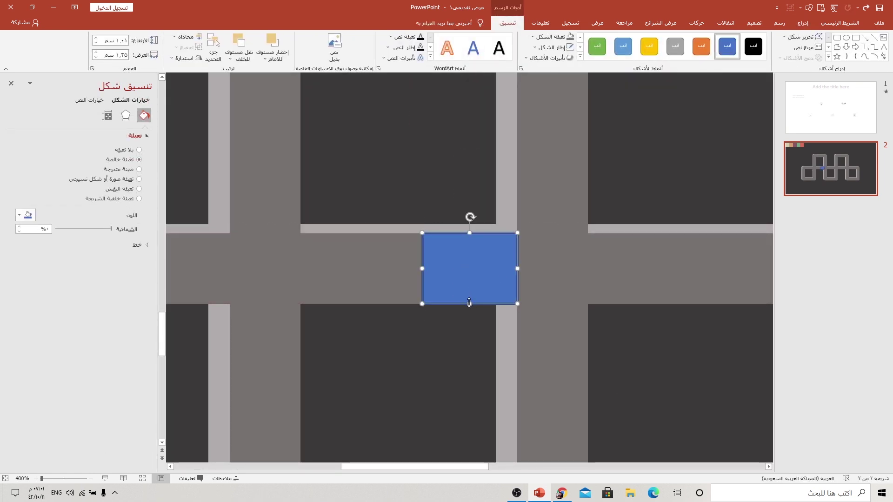
{"action": "left_click_drag", "start_coordinate": [470, 303], "coordinate": [469, 303]}
{"action": "left_click", "coordinate": [563, 47]}
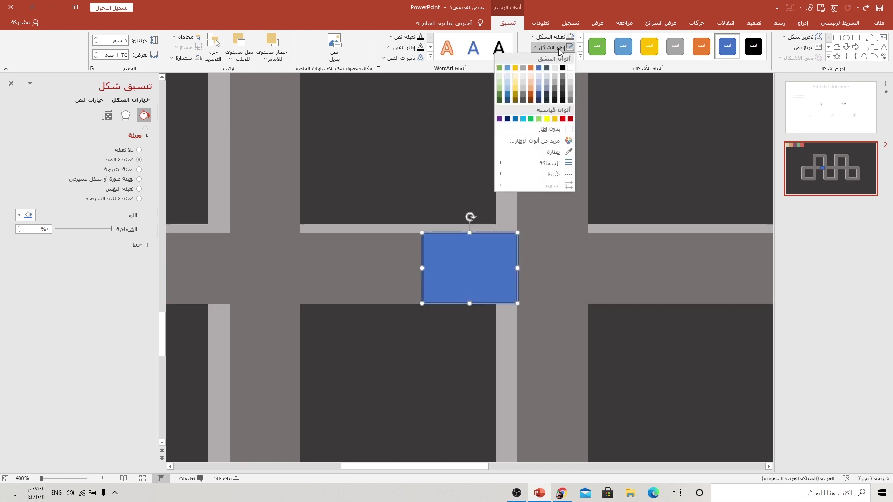
{"action": "left_click", "coordinate": [551, 123]}
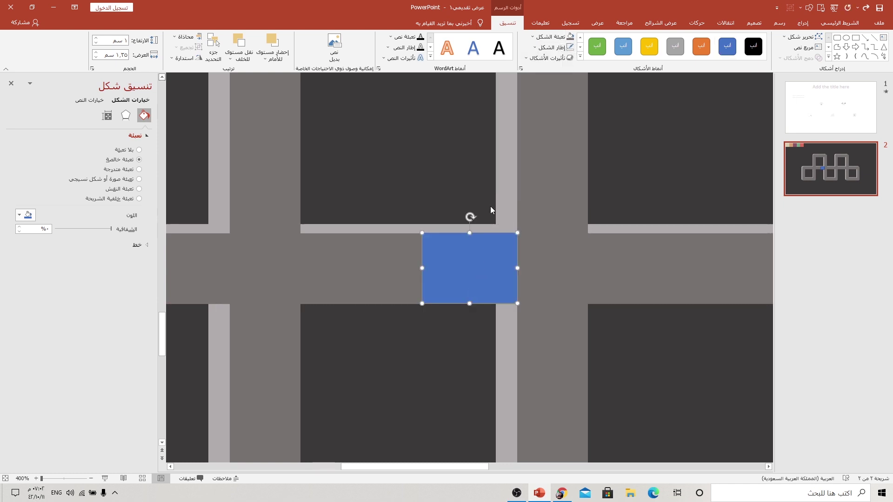
Switch the rectangle to a gradient fill and set the end stop to a dark sampled colour
{"action": "left_click", "coordinate": [124, 172]}
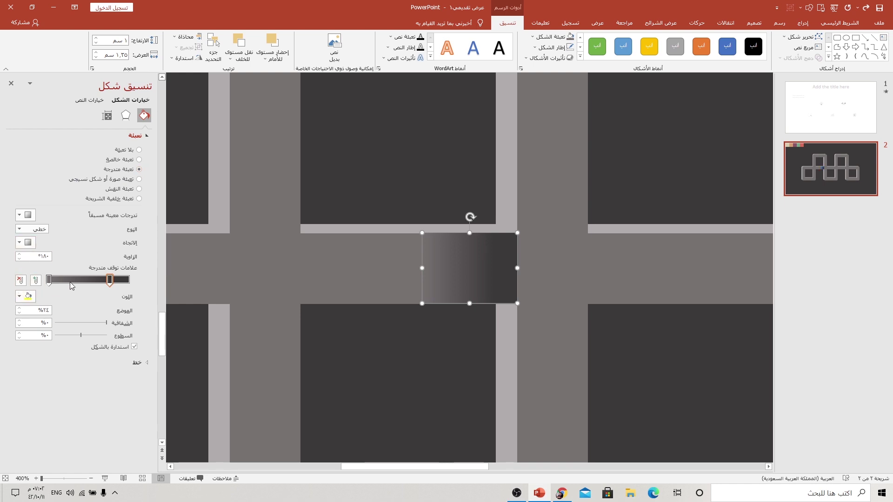
{"action": "left_click_drag", "start_coordinate": [110, 281], "coordinate": [129, 280]}
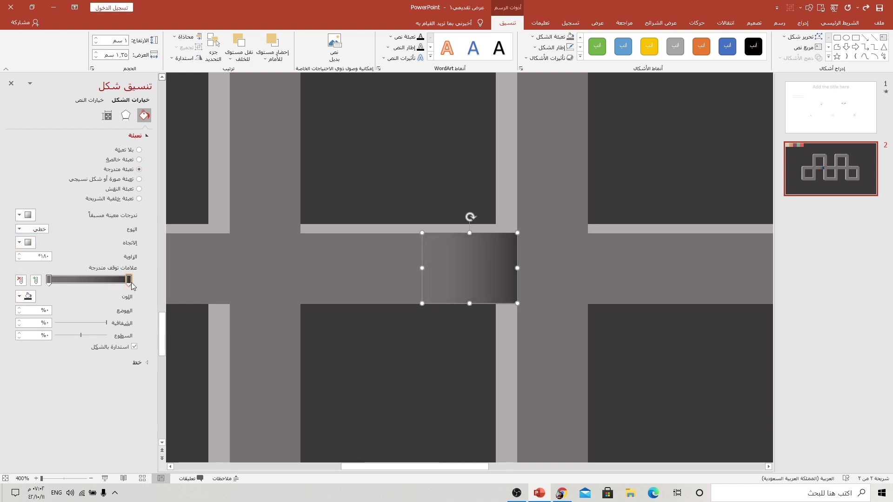
{"action": "left_click", "coordinate": [19, 296]}
{"action": "left_click", "coordinate": [54, 389]}
Set the other gradient stop to the chain's grey and move the dark stop inward to shorten the fade
{"action": "left_click", "coordinate": [49, 280]}
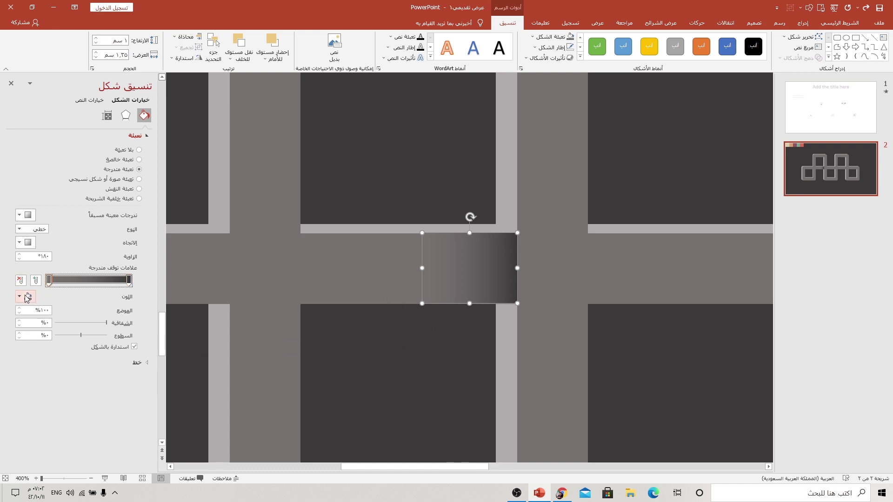
{"action": "left_click", "coordinate": [19, 296]}
{"action": "left_click", "coordinate": [51, 394]}
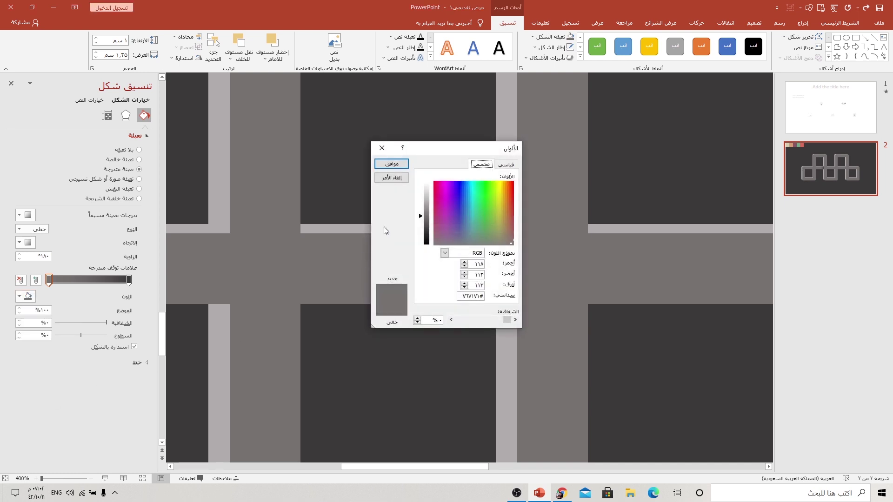
{"action": "left_click", "coordinate": [392, 178]}
{"action": "left_click", "coordinate": [19, 296]}
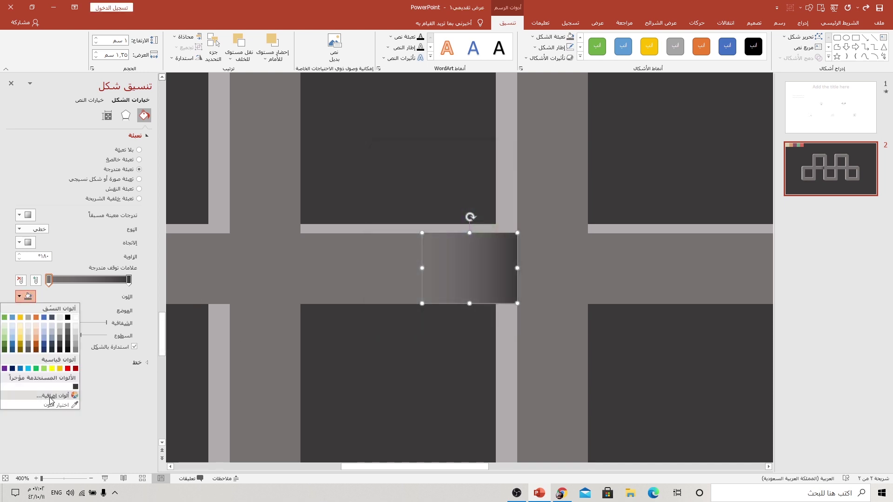
{"action": "left_click", "coordinate": [54, 405]}
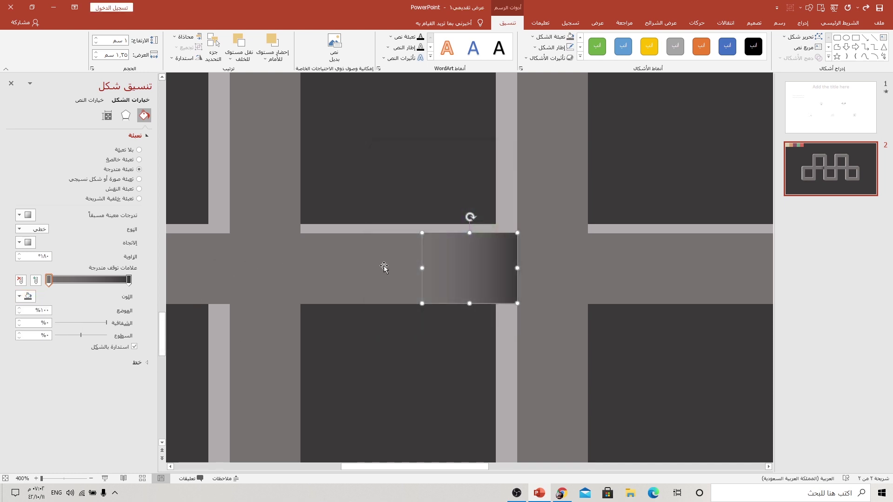
{"action": "left_click", "coordinate": [19, 243]}
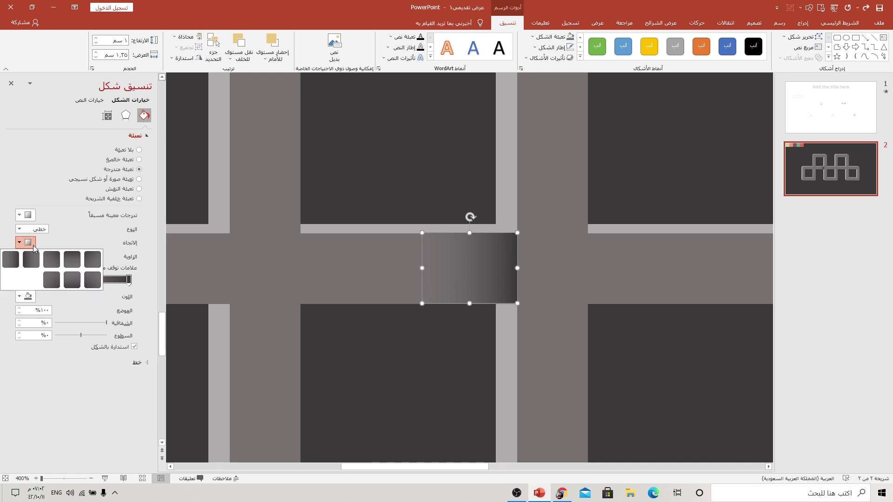
{"action": "left_click", "coordinate": [18, 260]}
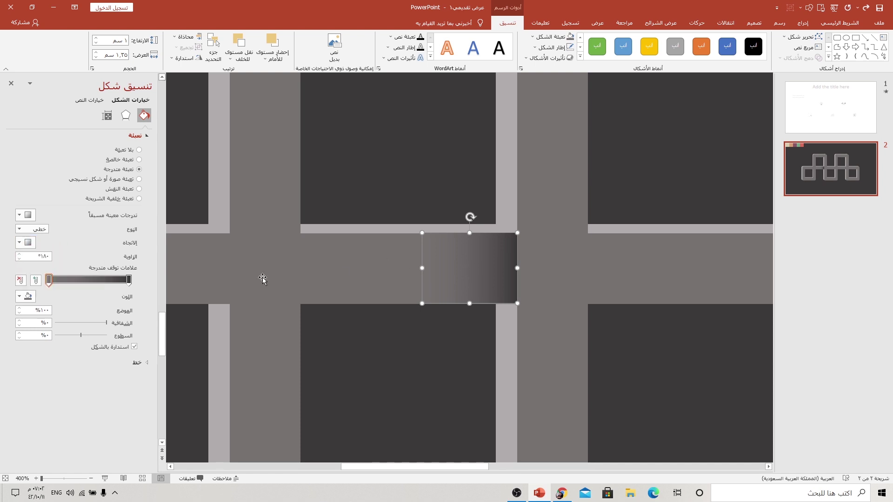
{"action": "left_click_drag", "start_coordinate": [129, 284], "coordinate": [116, 285]}
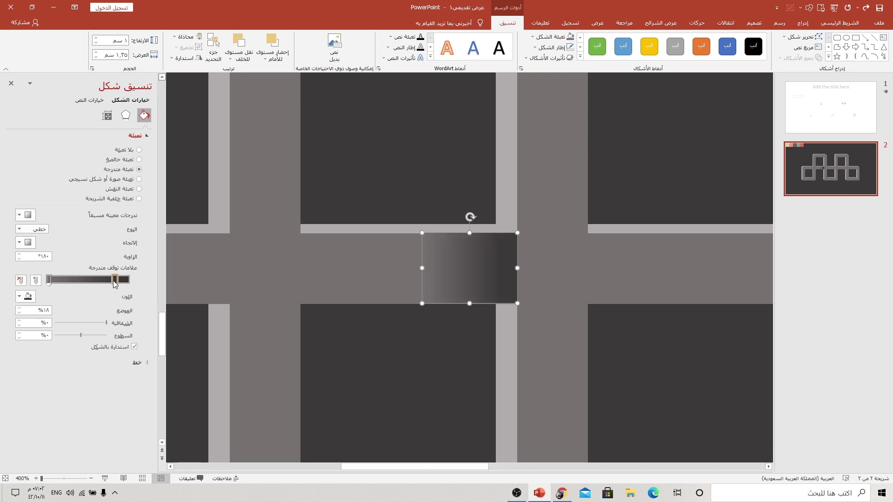
{"action": "left_click", "coordinate": [378, 354]}
{"action": "left_click", "coordinate": [463, 283]}
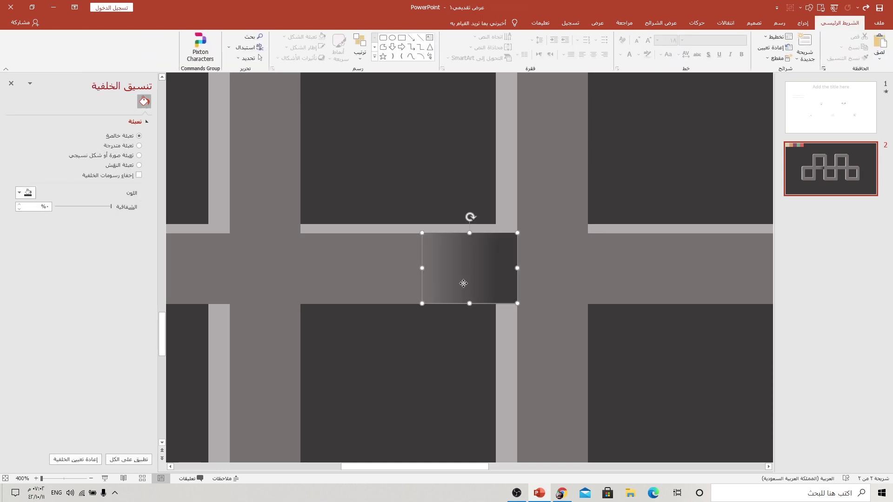
{"action": "left_click", "coordinate": [455, 343]}
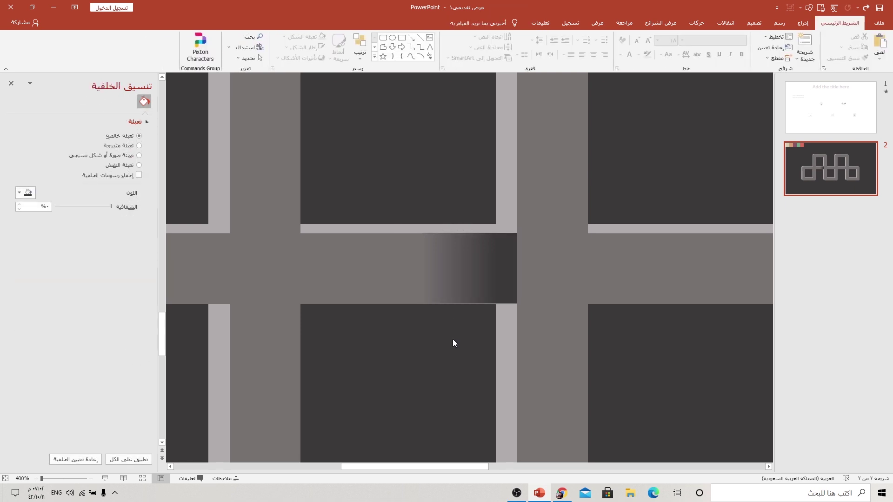
Copy a gradient shading piece to the right, flip it horizontally, and align it beside the vertical bar
{"action": "scroll", "coordinate": [455, 343], "scroll_direction": "down", "scroll_amount": 5}
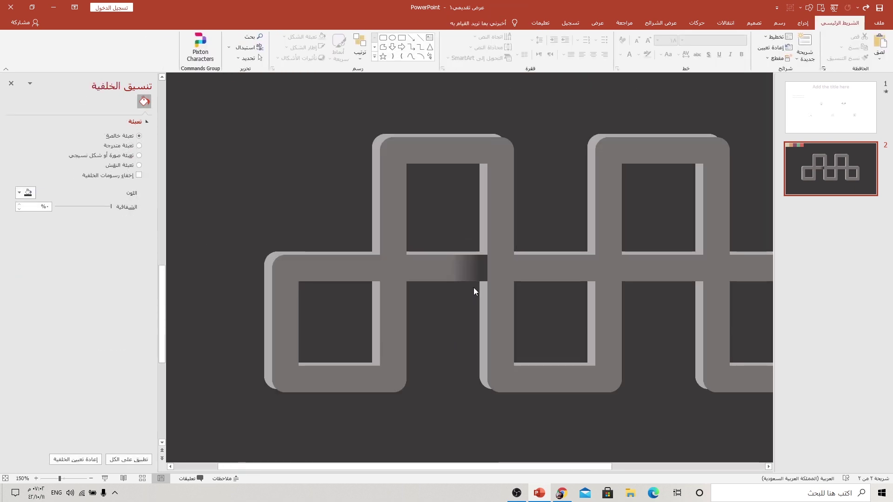
{"action": "left_click", "coordinate": [474, 272]}
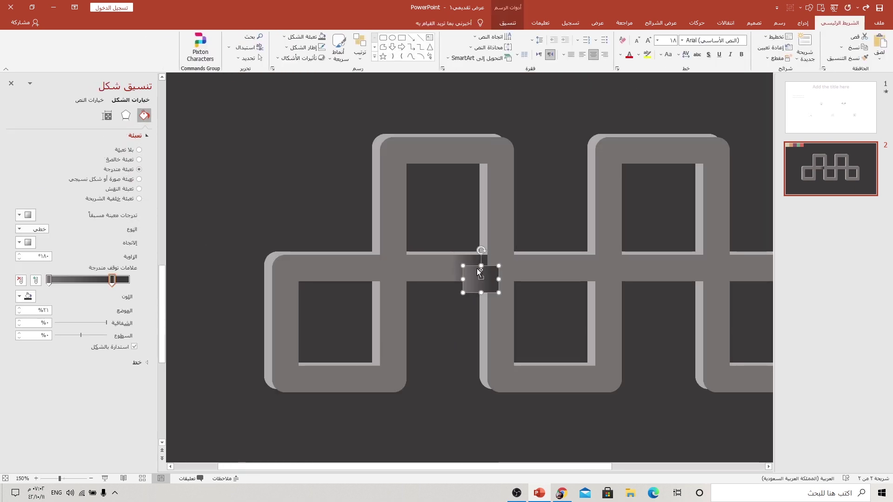
{"action": "left_click_drag", "start_coordinate": [471, 263], "coordinate": [526, 261]}
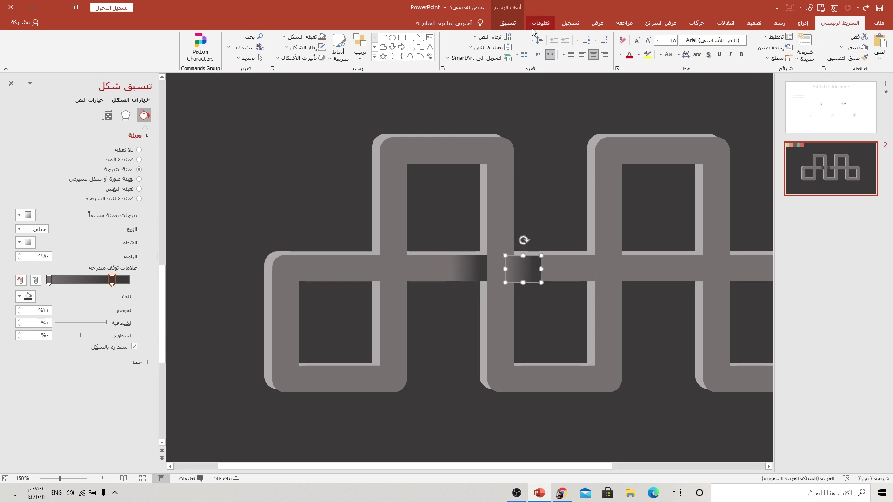
{"action": "left_click", "coordinate": [508, 22]}
{"action": "left_click", "coordinate": [184, 58]}
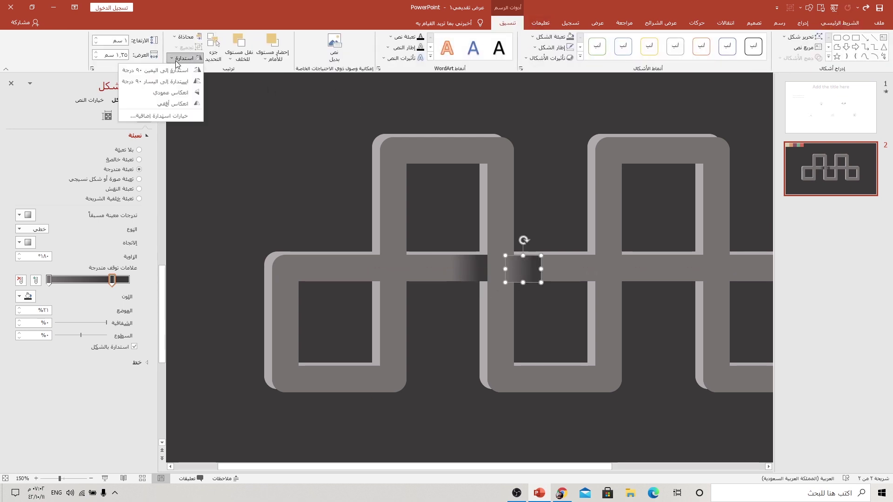
{"action": "left_click", "coordinate": [155, 104]}
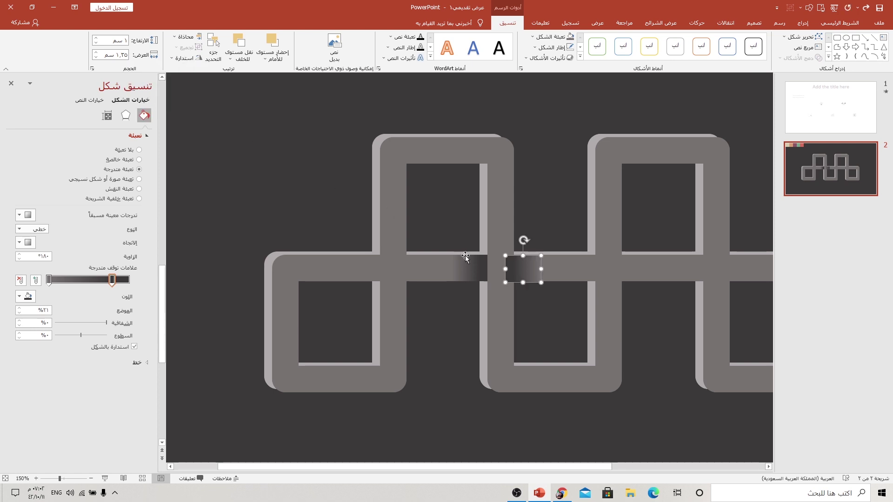
{"action": "left_click_drag", "start_coordinate": [517, 267], "coordinate": [522, 271]}
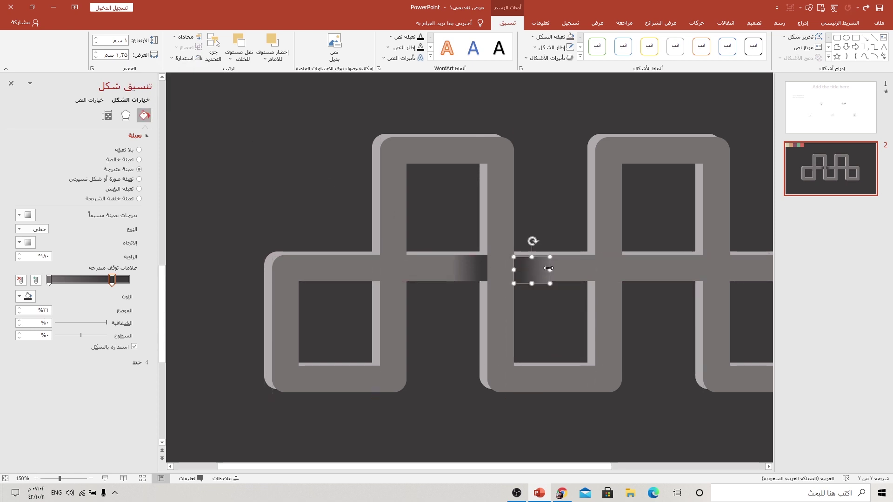
{"action": "scroll", "coordinate": [522, 271], "scroll_direction": "up", "scroll_amount": 5}
{"action": "left_click_drag", "start_coordinate": [469, 255], "coordinate": [466, 257]}
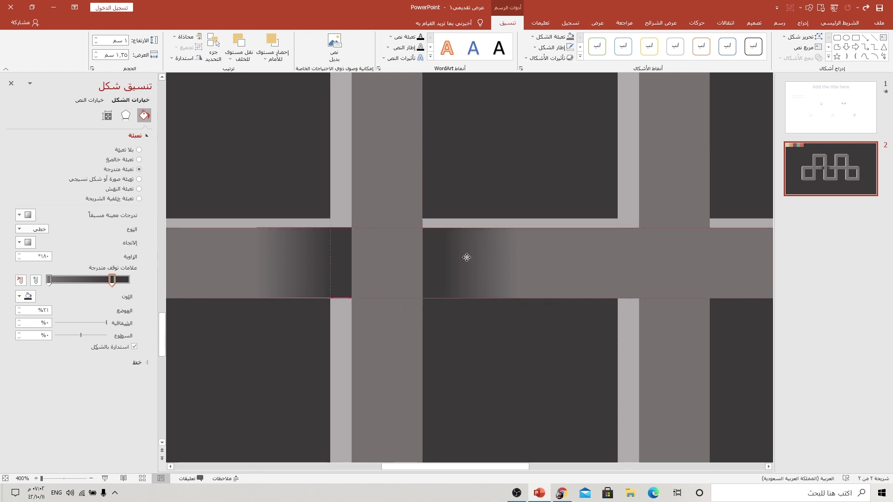
{"action": "left_click", "coordinate": [500, 322]}
{"action": "scroll", "coordinate": [502, 319], "scroll_direction": "down", "scroll_amount": 5}
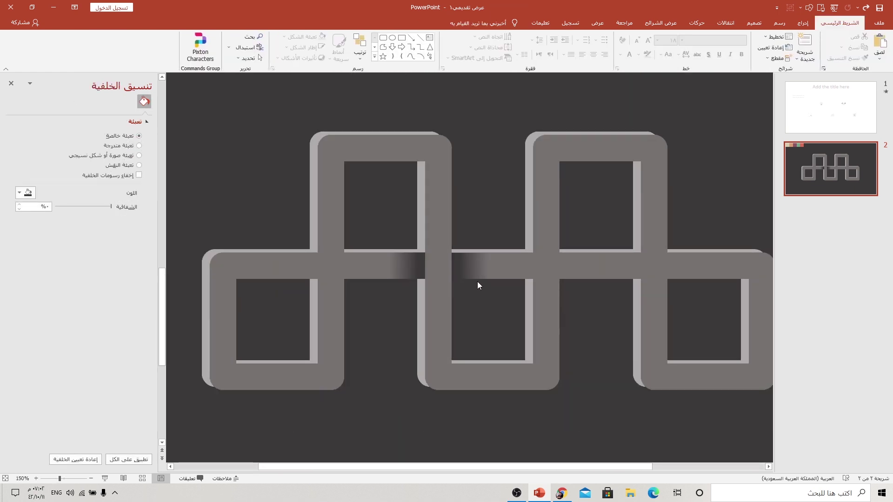
Copy both shading pieces up toward the upper loops and rotate the copies 90 degrees right
{"action": "left_click", "coordinate": [467, 266]}
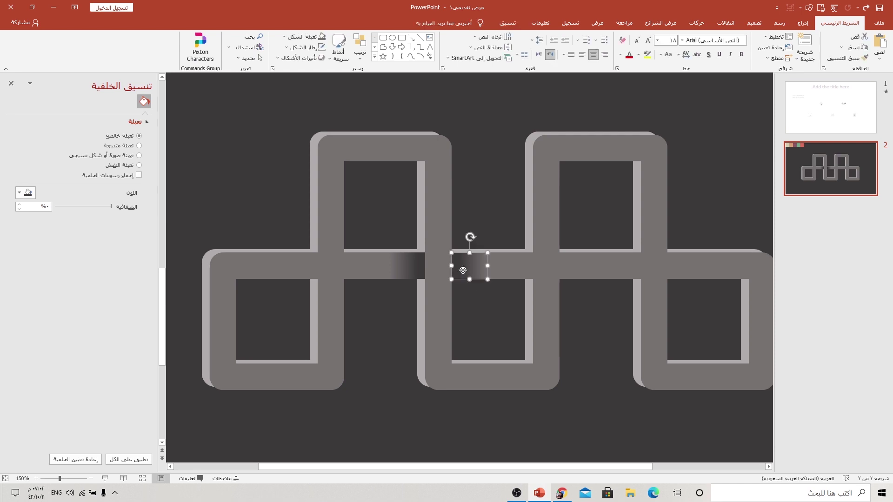
{"action": "left_click", "coordinate": [408, 267], "text": "shift"}
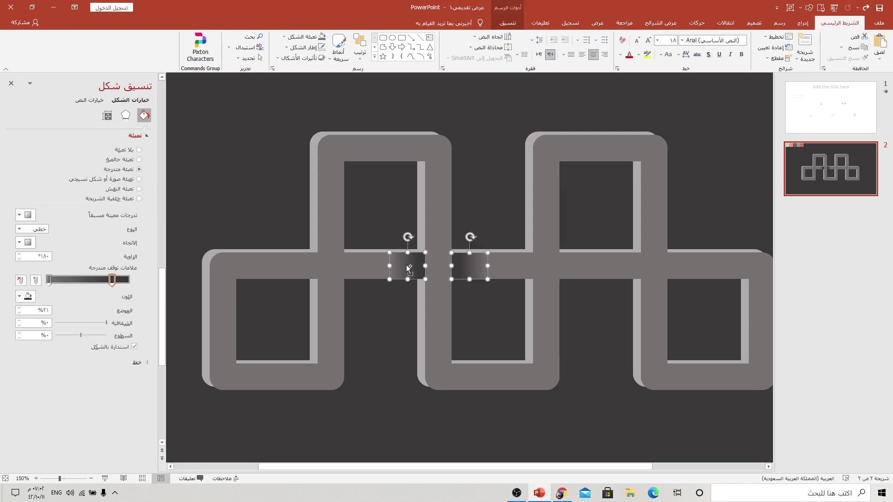
{"action": "mouse_move", "coordinate": [408, 268]}
{"action": "left_mouse_down"}
{"action": "mouse_move", "coordinate": [622, 267]}
{"action": "mouse_move", "coordinate": [276, 220]}
{"action": "mouse_move", "coordinate": [289, 216]}
{"action": "left_mouse_up"}
{"action": "scroll", "coordinate": [601, 310], "scroll_direction": "right", "scroll_amount": 5}
{"action": "scroll", "coordinate": [288, 216], "scroll_direction": "down", "scroll_amount": 2, "text": "ctrl"}
{"action": "left_click", "coordinate": [508, 23]}
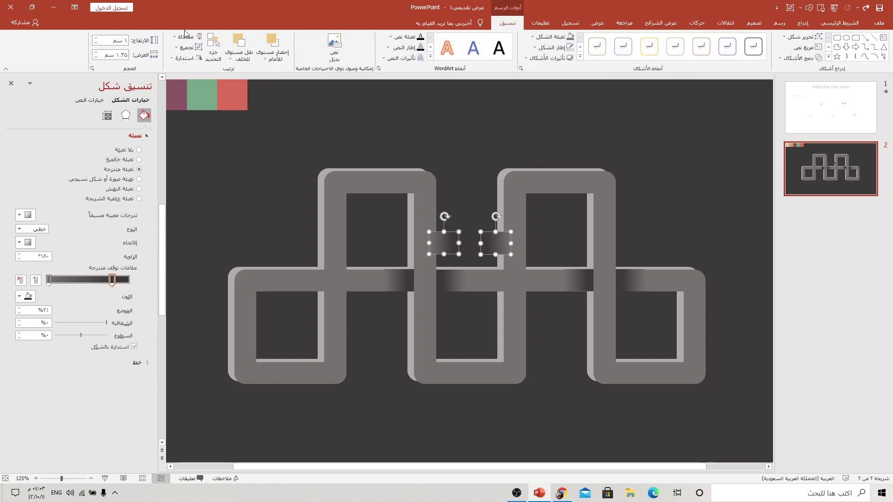
{"action": "left_click", "coordinate": [185, 39]}
{"action": "left_click", "coordinate": [184, 58]}
{"action": "left_click", "coordinate": [183, 59]}
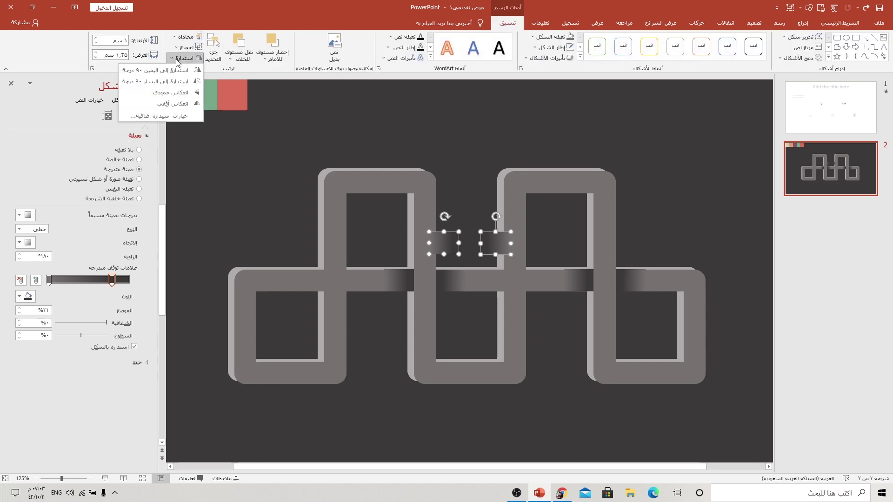
{"action": "left_click", "coordinate": [175, 71]}
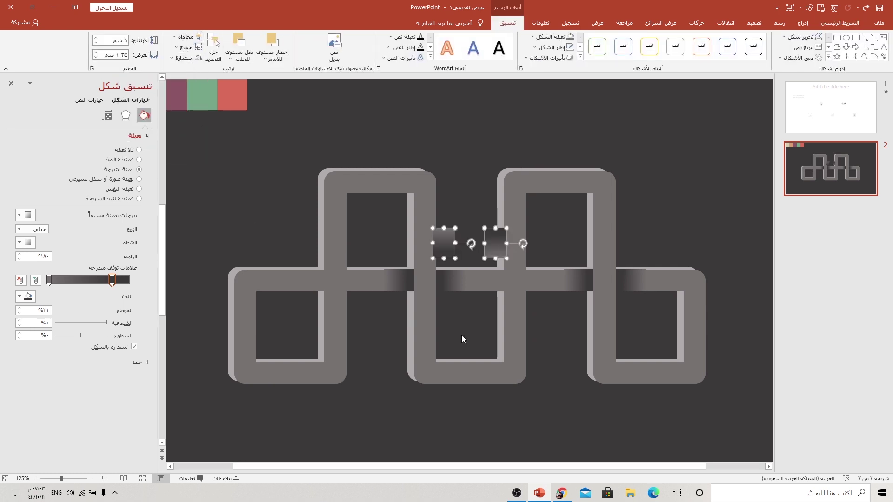
{"action": "left_click", "coordinate": [470, 346]}
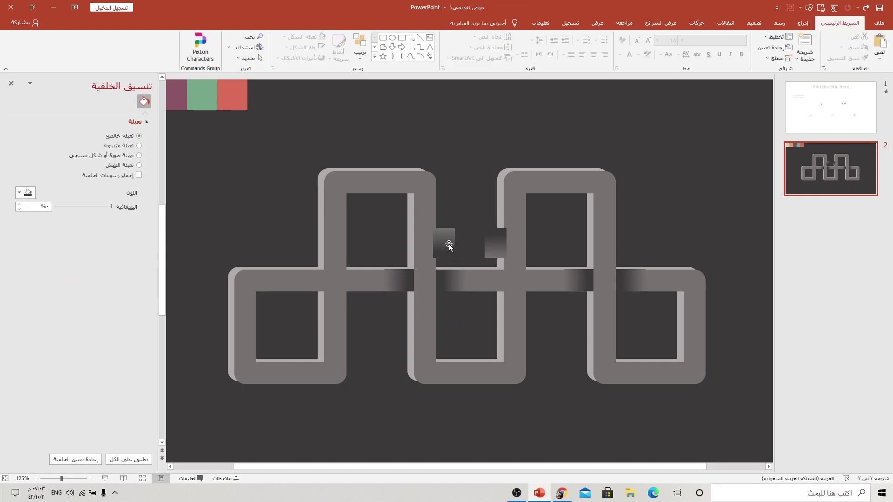
Place the rotated gradient pieces on the left vertical bar above and below the crossbar
{"action": "left_click", "coordinate": [448, 244]}
{"action": "left_click_drag", "start_coordinate": [441, 240], "coordinate": [334, 250]}
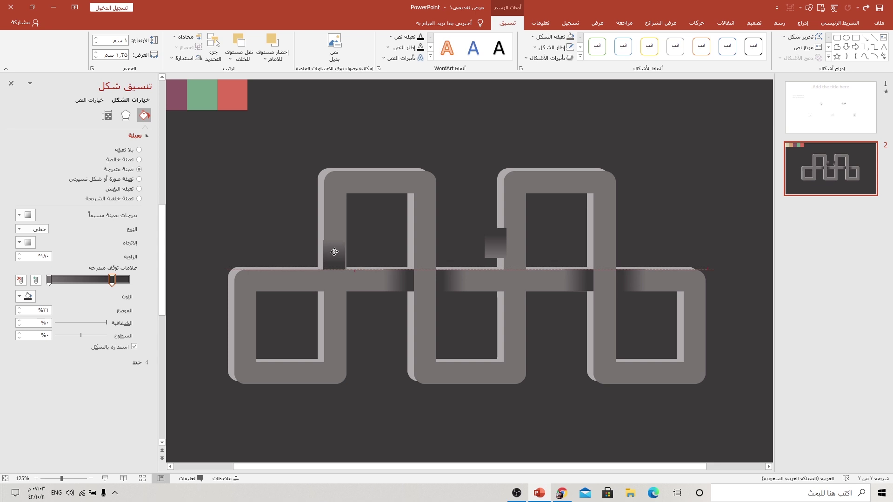
{"action": "left_click_drag", "start_coordinate": [334, 250], "coordinate": [335, 251]}
{"action": "left_click_drag", "start_coordinate": [502, 250], "coordinate": [343, 314]}
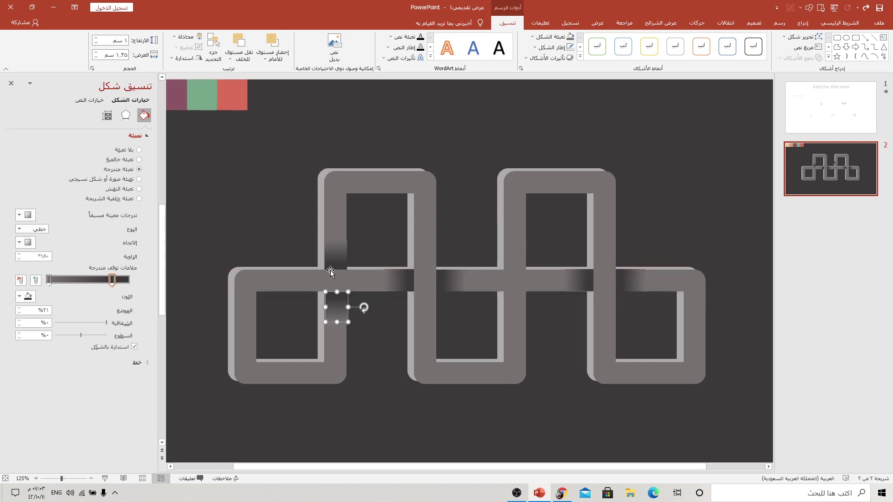
{"action": "left_click_drag", "start_coordinate": [343, 314], "coordinate": [336, 261]}
{"action": "scroll", "coordinate": [335, 262], "scroll_direction": "up", "scroll_amount": 5, "text": "ctrl"}
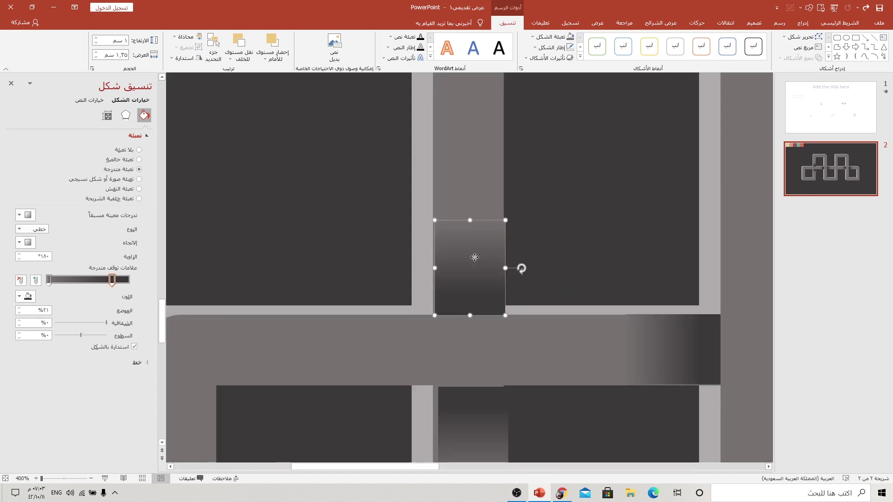
{"action": "left_click_drag", "start_coordinate": [473, 255], "coordinate": [473, 257]}
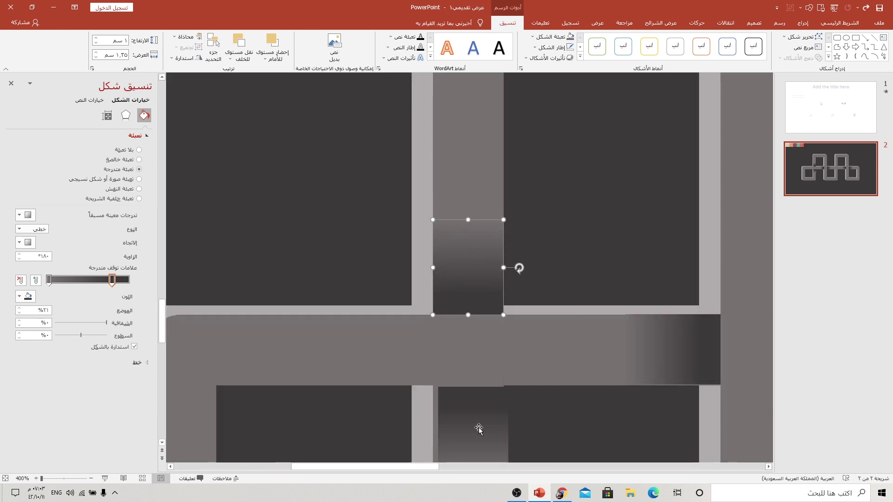
{"action": "scroll", "coordinate": [479, 411], "scroll_direction": "down", "scroll_amount": 1}
{"action": "left_click_drag", "start_coordinate": [467, 343], "coordinate": [465, 353]}
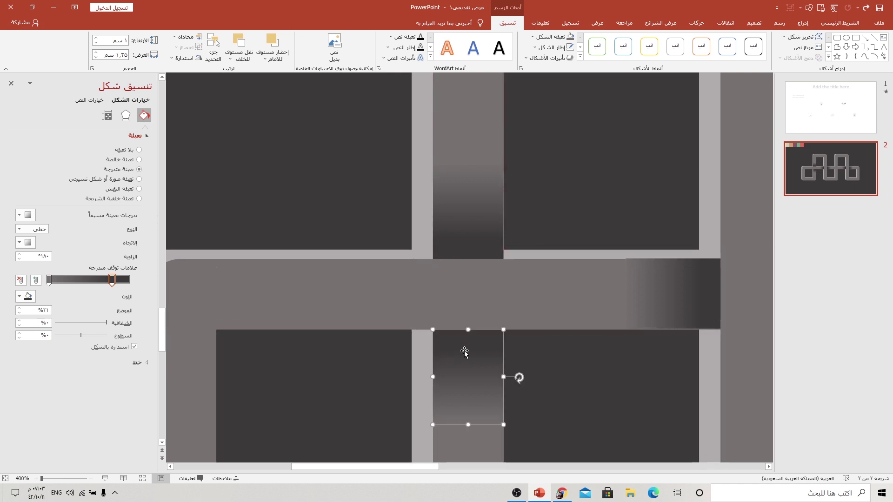
Duplicate the gradient pieces onto the right vertical bar and line them up with the crossing
{"action": "scroll", "coordinate": [465, 353], "scroll_direction": "down", "scroll_amount": 5, "text": "ctrl"}
{"action": "left_click_drag", "start_coordinate": [461, 246], "coordinate": [463, 214], "text": "ctrl"}
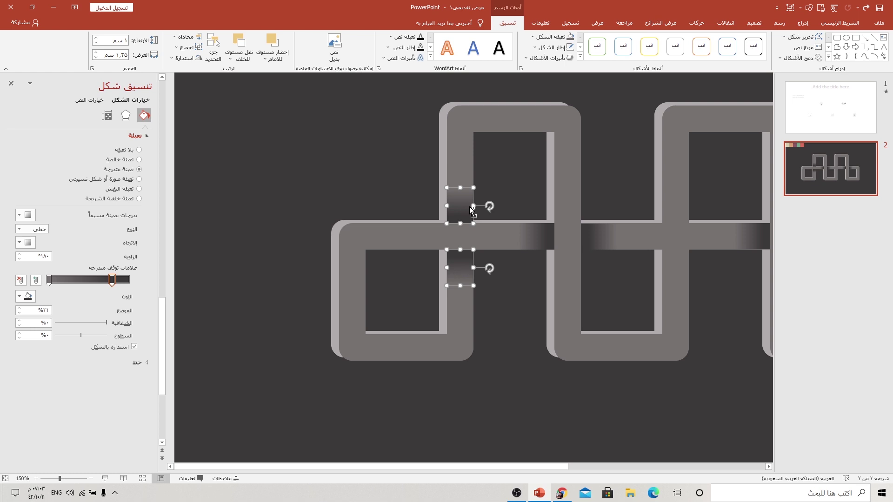
{"action": "left_click_drag", "start_coordinate": [468, 210], "coordinate": [677, 202], "text": "ctrl"}
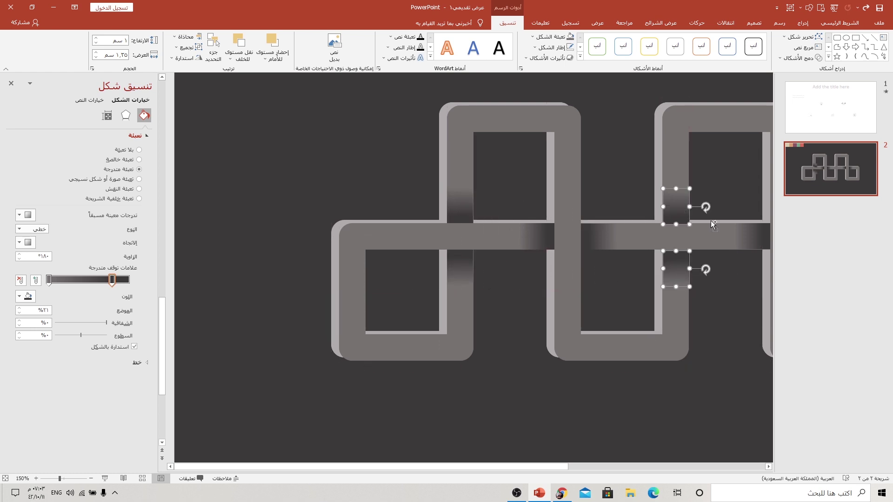
{"action": "scroll", "coordinate": [720, 227], "scroll_direction": "up", "scroll_amount": 5, "text": "ctrl"}
{"action": "left_click_drag", "start_coordinate": [479, 205], "coordinate": [478, 209]}
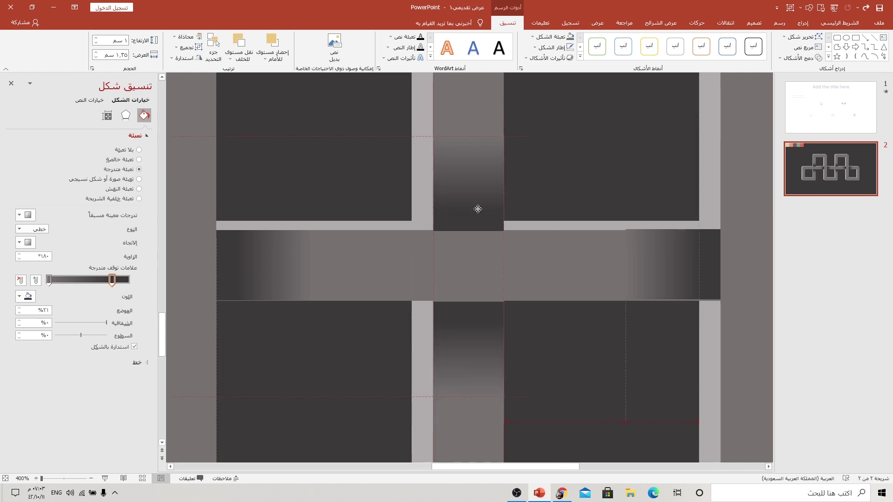
{"action": "scroll", "coordinate": [540, 267], "scroll_direction": "down", "scroll_amount": 5, "text": "ctrl"}
{"action": "left_click", "coordinate": [556, 351]}
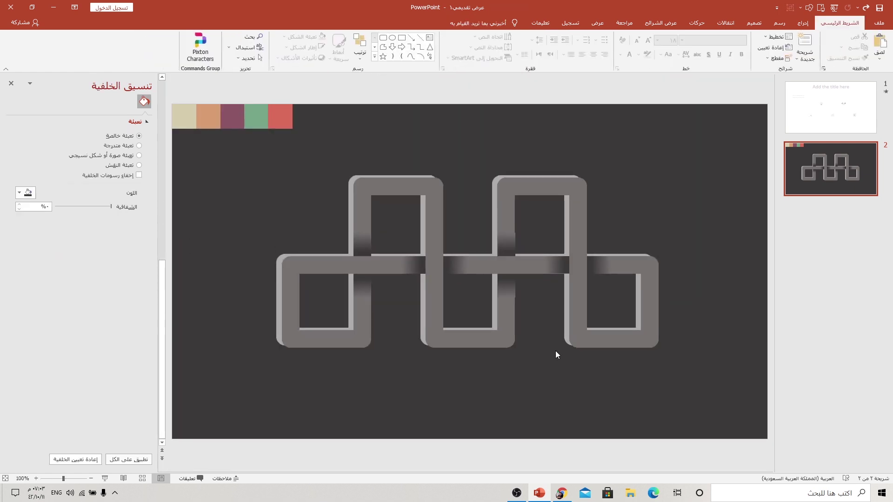
Check the shading pieces at each crossing to confirm the interlaced look
{"action": "scroll", "coordinate": [520, 272], "scroll_direction": "up", "scroll_amount": 5, "text": "ctrl"}
{"action": "left_click", "coordinate": [625, 163]}
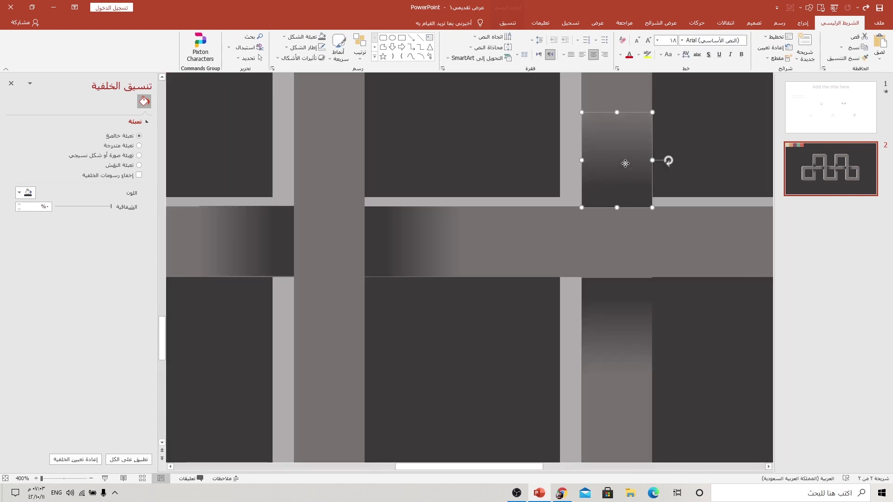
{"action": "scroll", "coordinate": [629, 188], "scroll_direction": "down", "scroll_amount": 1, "text": "ctrl"}
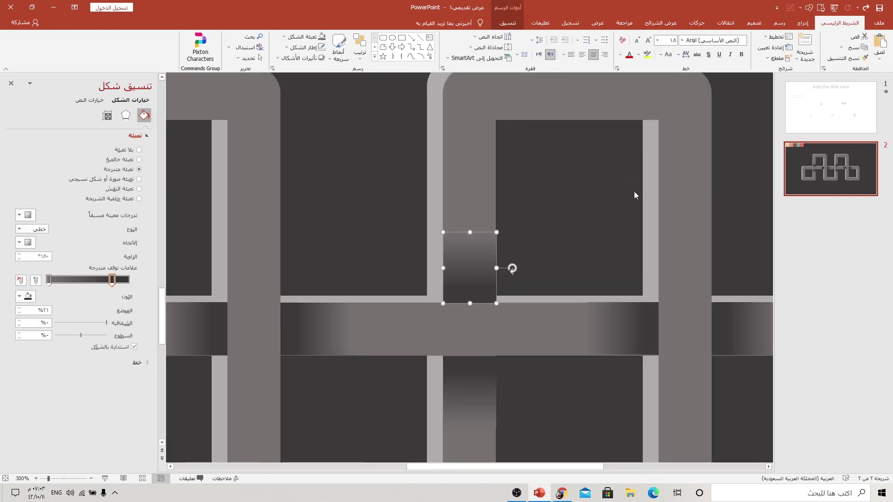
{"action": "left_click", "coordinate": [564, 238]}
{"action": "left_click", "coordinate": [532, 255]}
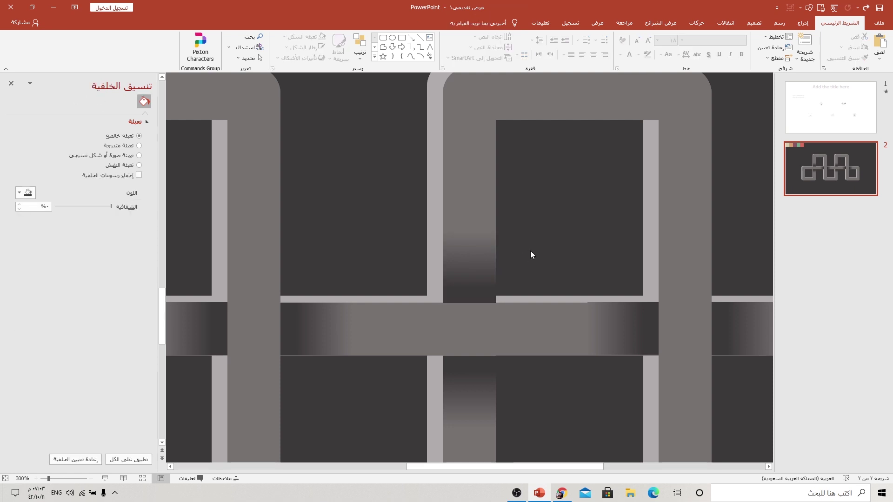
{"action": "left_click", "coordinate": [498, 390]}
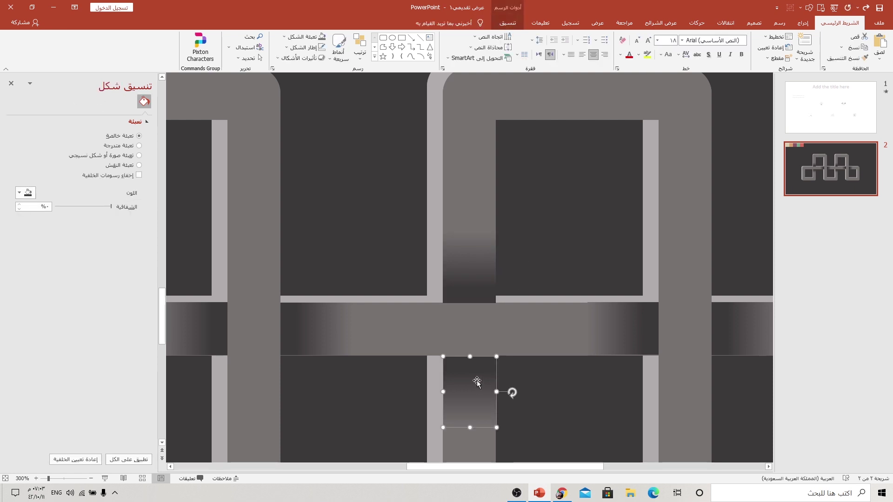
{"action": "left_click", "coordinate": [535, 400]}
{"action": "scroll", "coordinate": [537, 395], "scroll_direction": "down", "scroll_amount": 5}
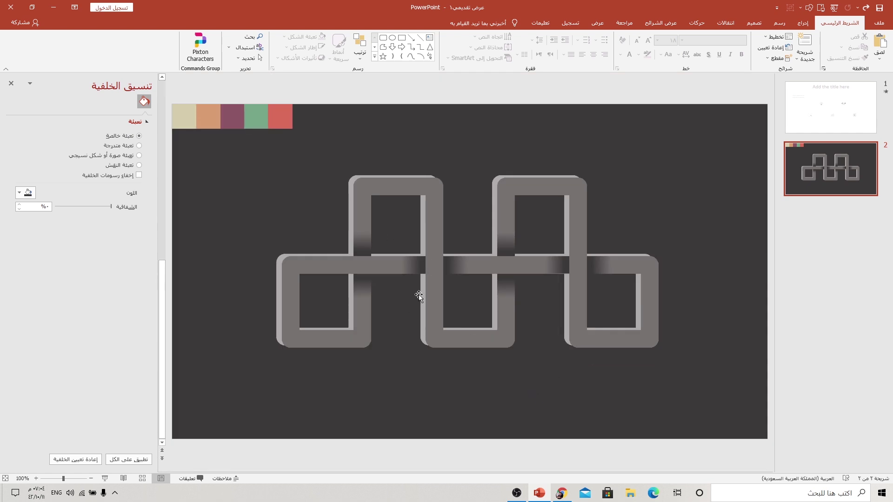
{"action": "scroll", "coordinate": [382, 291], "scroll_direction": "up", "scroll_amount": 2}
{"action": "scroll", "coordinate": [398, 289], "scroll_direction": "up", "scroll_amount": 2}
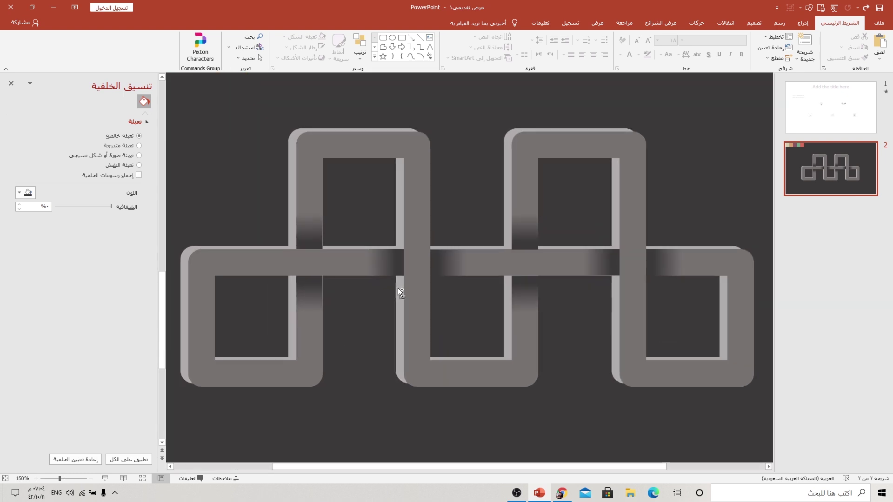
{"action": "scroll", "coordinate": [398, 288], "scroll_direction": "down", "scroll_amount": 2}
Draw a rectangle inside the first upper loop of the chain
{"action": "left_click", "coordinate": [803, 23]}
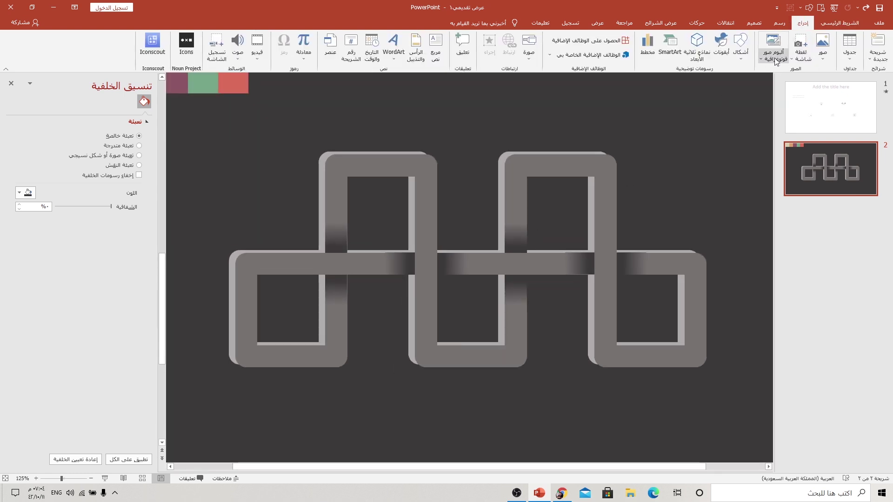
{"action": "left_click", "coordinate": [740, 46]}
{"action": "left_click", "coordinate": [718, 79]}
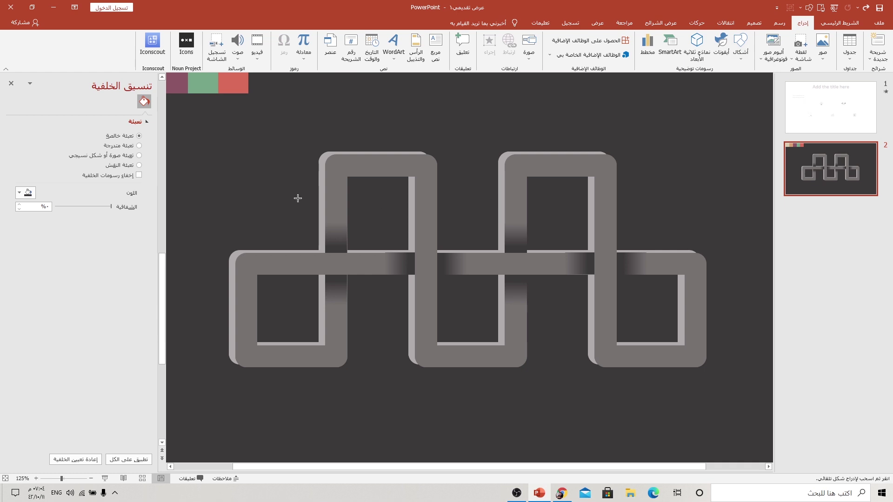
{"action": "left_click_drag", "start_coordinate": [348, 177], "coordinate": [407, 250]}
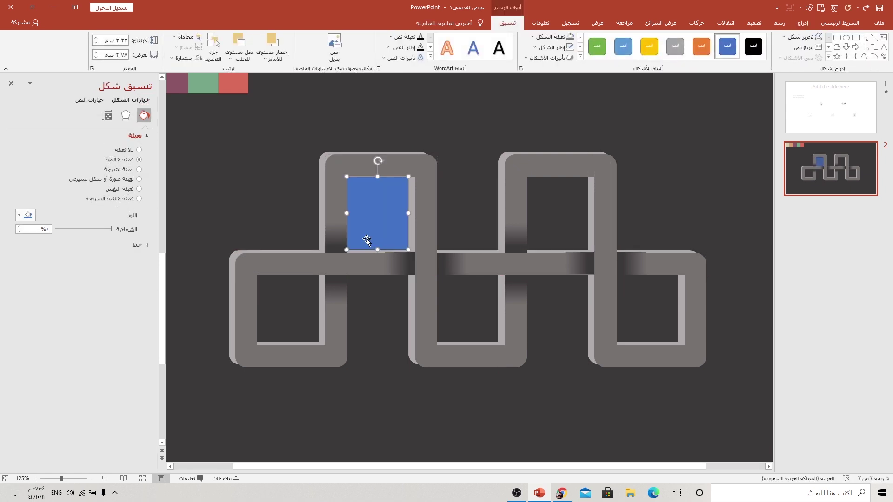
Nudge the blue rectangle into position within the first upper loop's opening
{"action": "scroll", "coordinate": [378, 281], "scroll_direction": "up", "scroll_amount": 5, "text": "ctrl"}
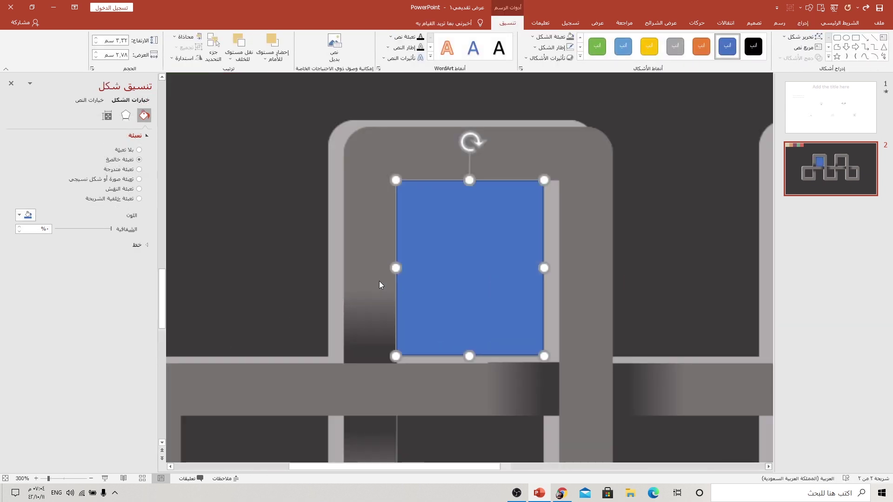
{"action": "left_click", "coordinate": [515, 379]}
{"action": "left_click", "coordinate": [486, 429]}
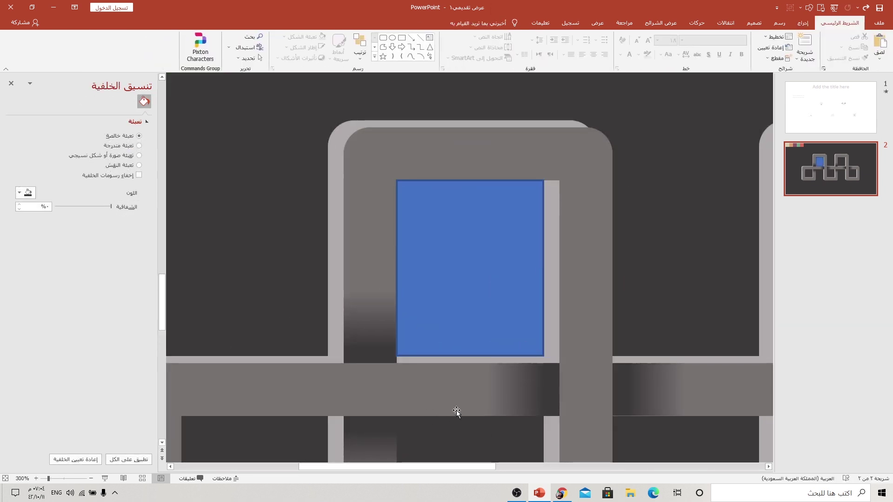
{"action": "left_click", "coordinate": [643, 400]}
{"action": "left_click", "coordinate": [632, 441]}
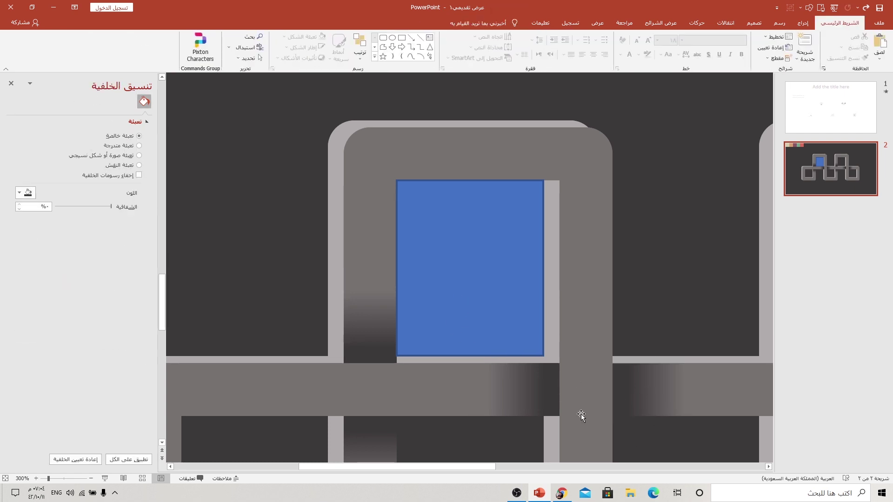
{"action": "left_click", "coordinate": [418, 268]}
{"action": "left_click_drag", "start_coordinate": [490, 217], "coordinate": [484, 213]}
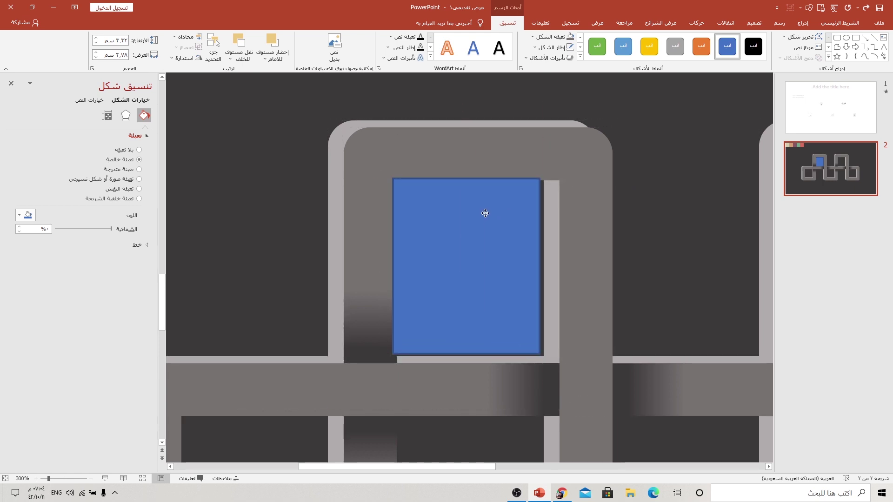
{"action": "left_click_drag", "start_coordinate": [485, 213], "coordinate": [484, 214]}
Remove the rectangle's outline and give it an inner shadow with 41 pt blur
{"action": "left_click", "coordinate": [554, 47]}
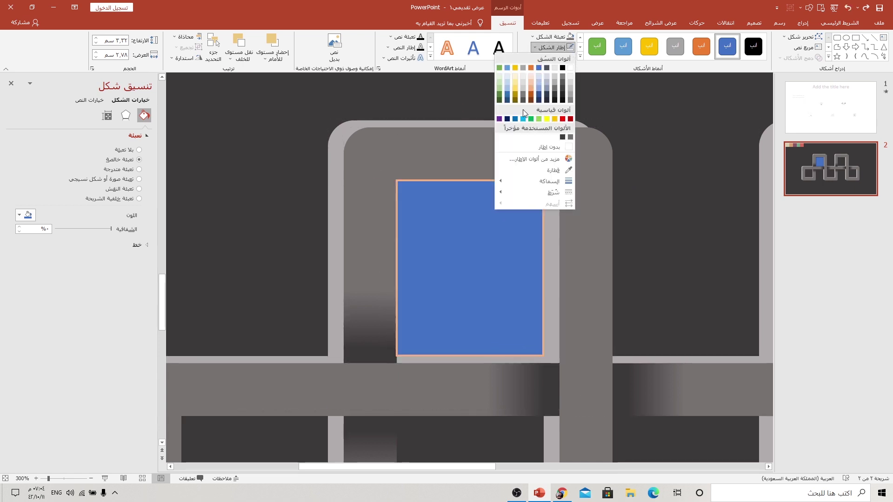
{"action": "left_click", "coordinate": [551, 147]}
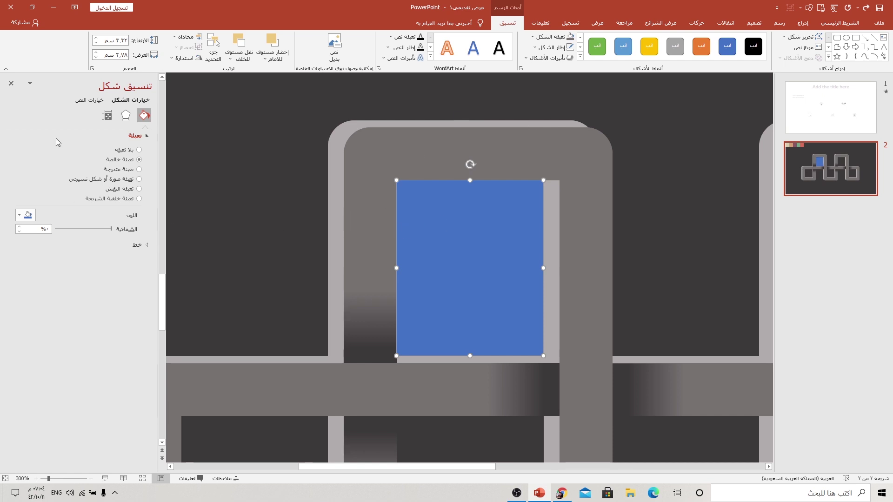
{"action": "left_click", "coordinate": [126, 115]}
{"action": "left_click", "coordinate": [137, 135]}
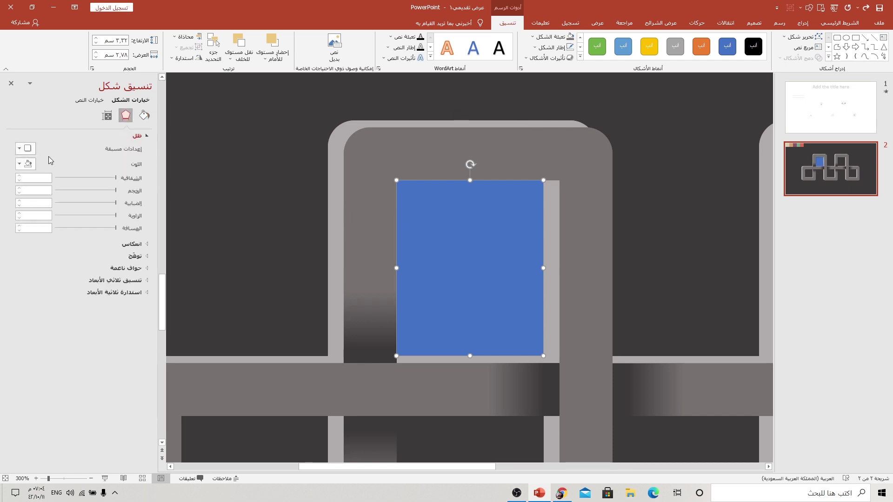
{"action": "left_click", "coordinate": [21, 149]}
{"action": "left_click", "coordinate": [46, 329]}
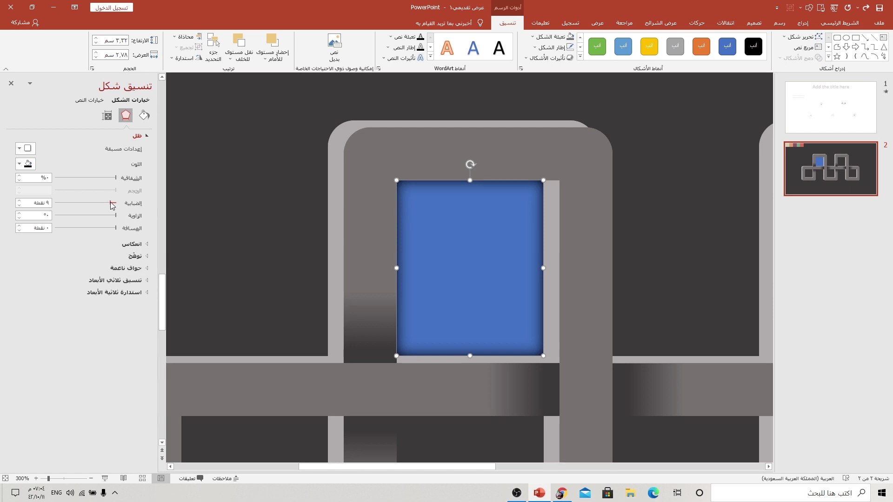
{"action": "left_click_drag", "start_coordinate": [111, 203], "coordinate": [98, 203]}
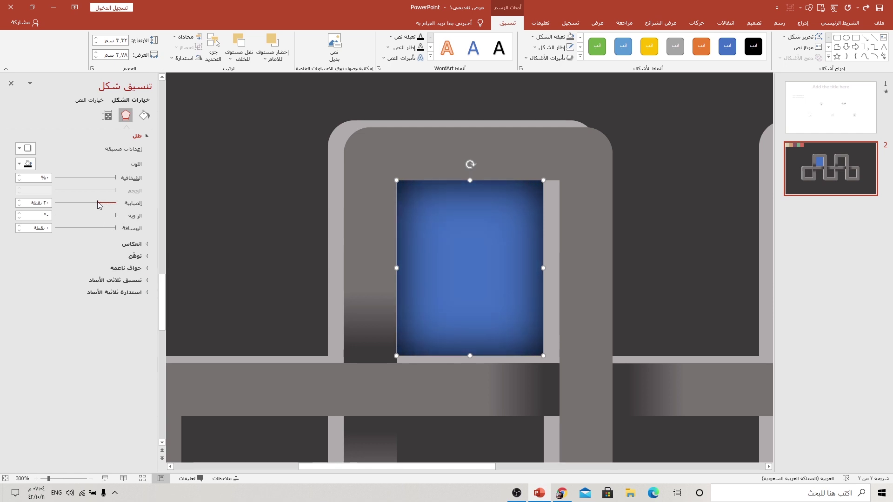
{"action": "left_click_drag", "start_coordinate": [98, 204], "coordinate": [91, 203]}
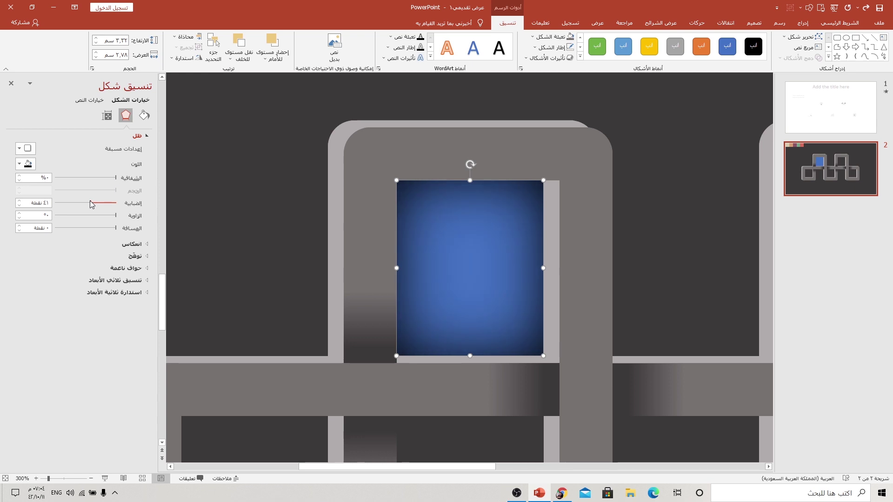
{"action": "scroll", "coordinate": [275, 259], "scroll_direction": "down", "scroll_amount": 3, "text": "ctrl"}
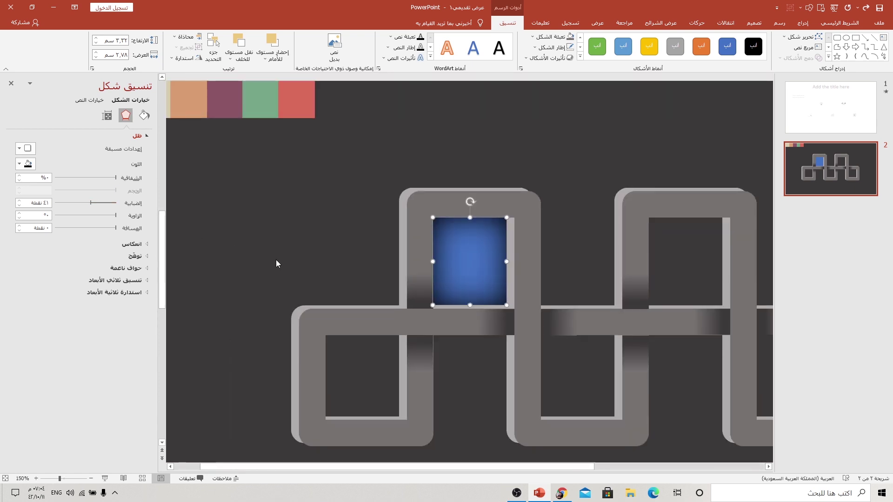
{"action": "scroll", "coordinate": [275, 259], "scroll_direction": "down", "scroll_amount": 2, "text": "ctrl"}
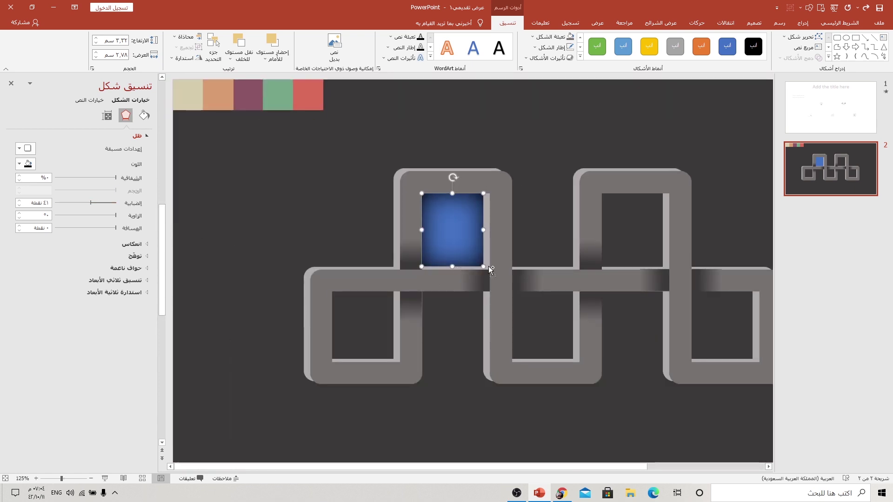
Copy the blue square into the right lower loop and send it behind the frame
{"action": "mouse_move", "coordinate": [456, 235]}
{"action": "left_mouse_down"}
{"action": "mouse_move", "coordinate": [565, 239]}
{"action": "mouse_move", "coordinate": [628, 226]}
{"action": "left_mouse_up"}
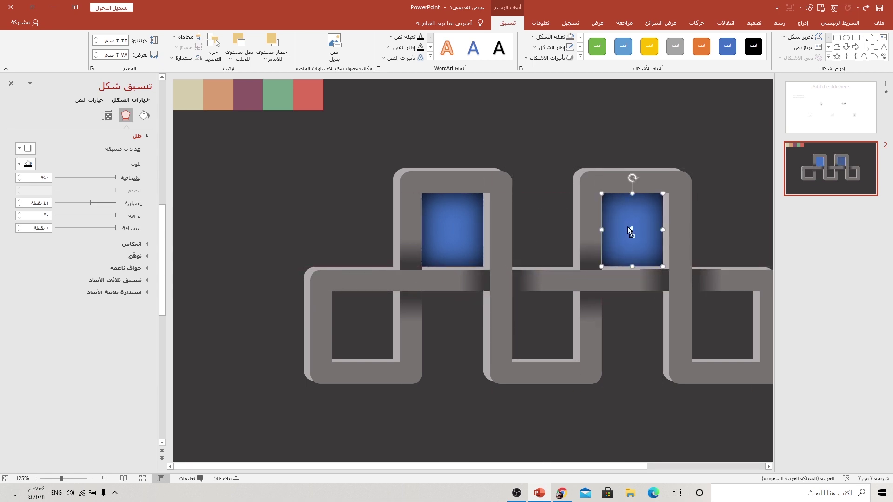
{"action": "mouse_move", "coordinate": [629, 227]}
{"action": "left_mouse_down"}
{"action": "mouse_move", "coordinate": [614, 277]}
{"action": "mouse_move", "coordinate": [572, 329]}
{"action": "left_mouse_up"}
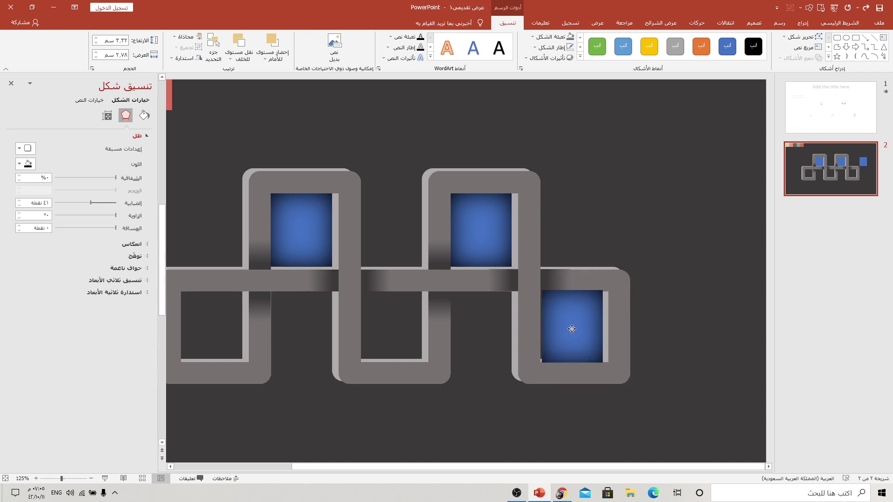
{"action": "left_click", "coordinate": [248, 60]}
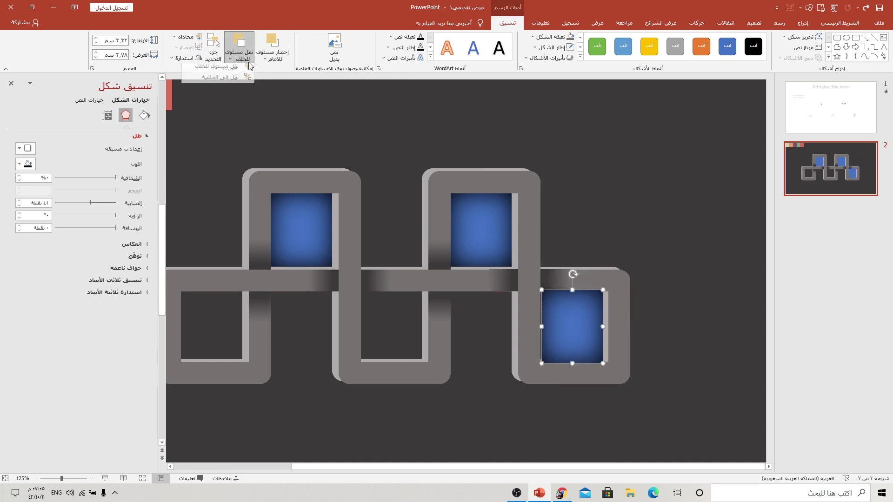
{"action": "left_click", "coordinate": [242, 66]}
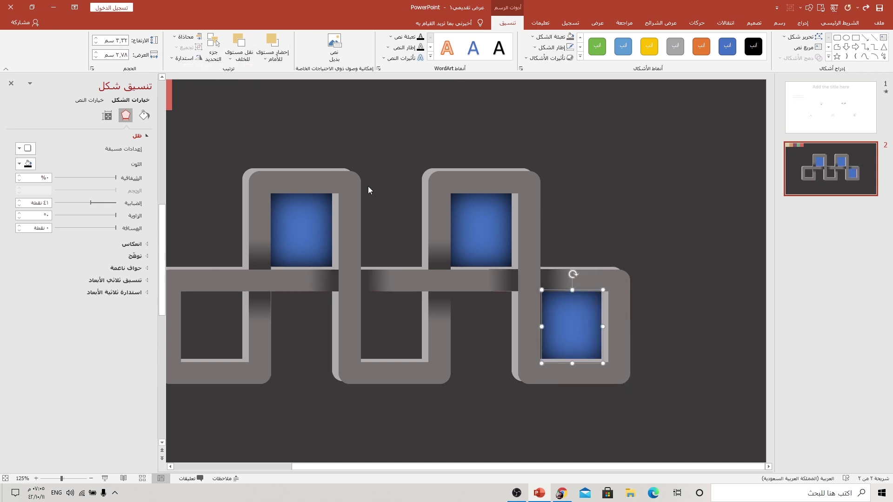
{"action": "left_click", "coordinate": [566, 337]}
Copy another blue square into the left lower loop and send it behind the frame
{"action": "mouse_move", "coordinate": [567, 338]}
{"action": "left_mouse_down"}
{"action": "mouse_move", "coordinate": [645, 425]}
{"action": "mouse_move", "coordinate": [631, 398]}
{"action": "mouse_move", "coordinate": [378, 306]}
{"action": "left_mouse_up"}
{"action": "left_click", "coordinate": [560, 314]}
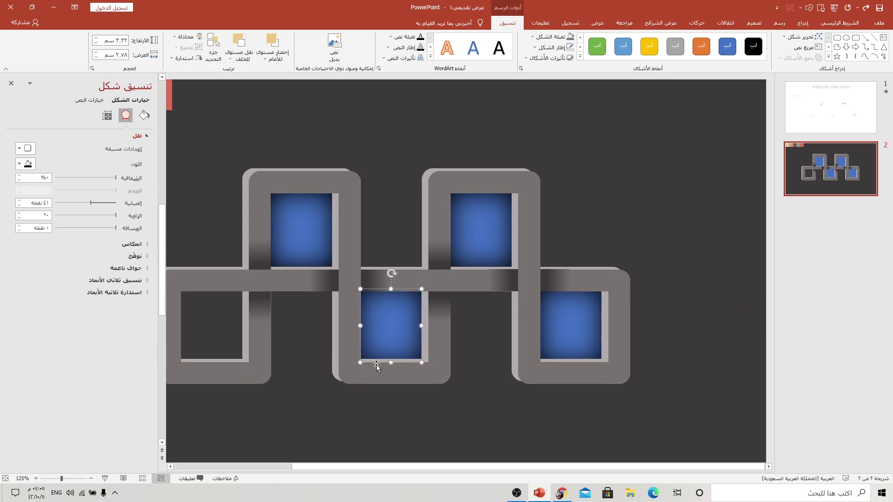
{"action": "left_click_drag", "start_coordinate": [391, 331], "coordinate": [213, 312]}
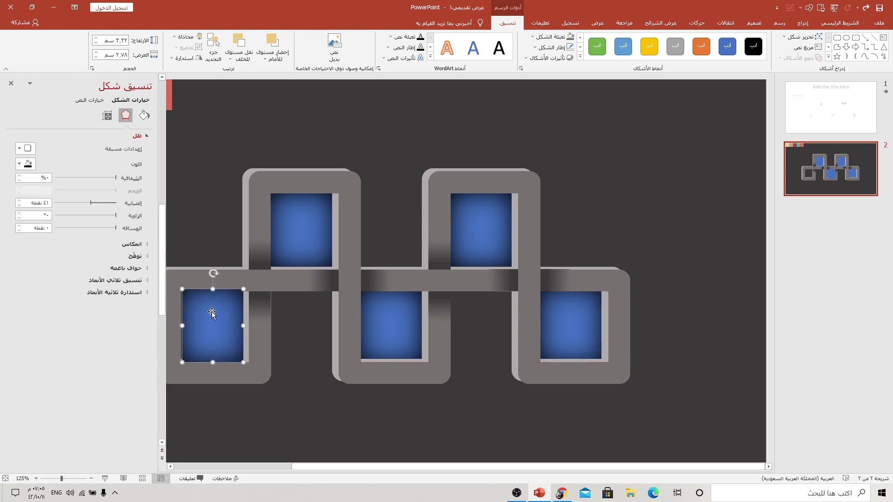
{"action": "left_click", "coordinate": [238, 49]}
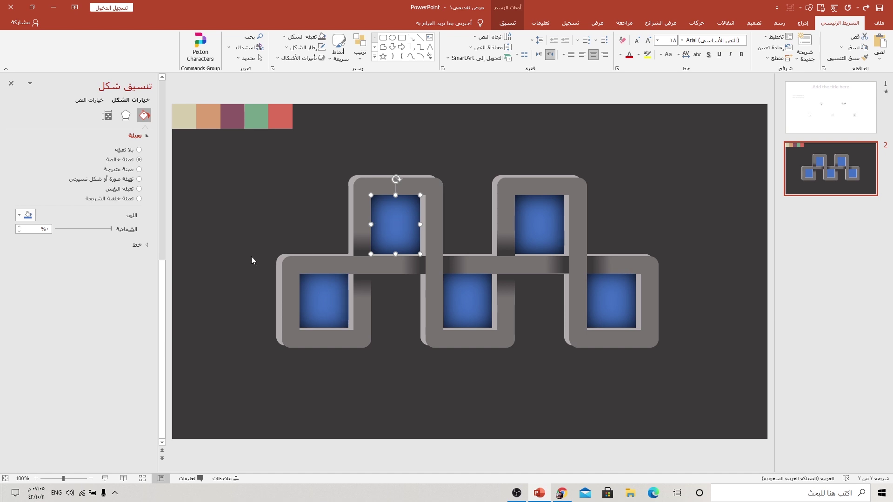
Eyedrop the red swatch onto the top-left square and green onto the top-right square
{"action": "left_click", "coordinate": [17, 216]}
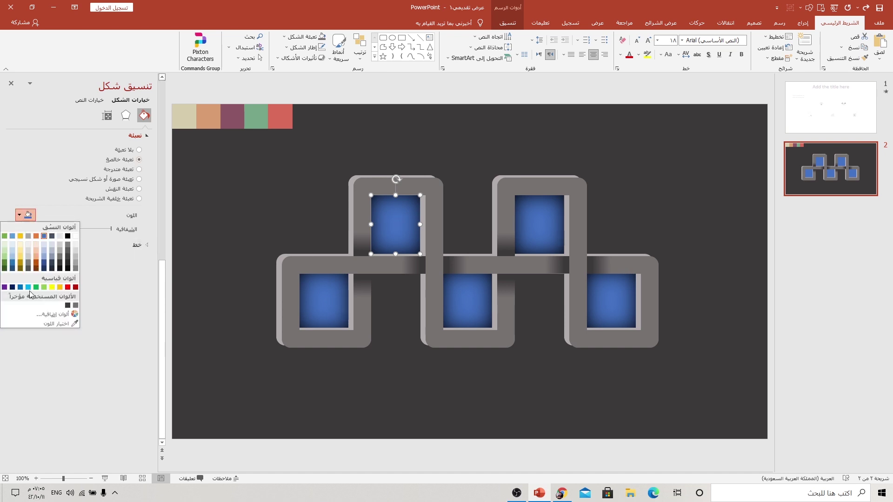
{"action": "left_click", "coordinate": [60, 325]}
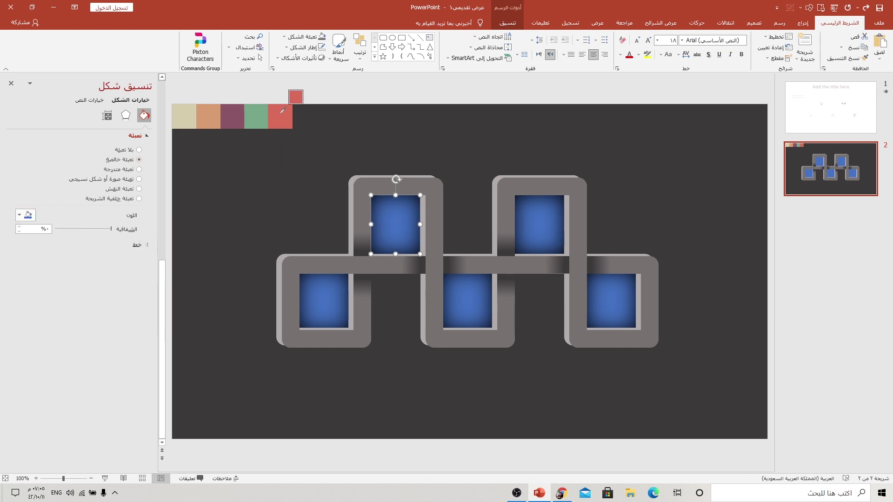
{"action": "left_click", "coordinate": [282, 116]}
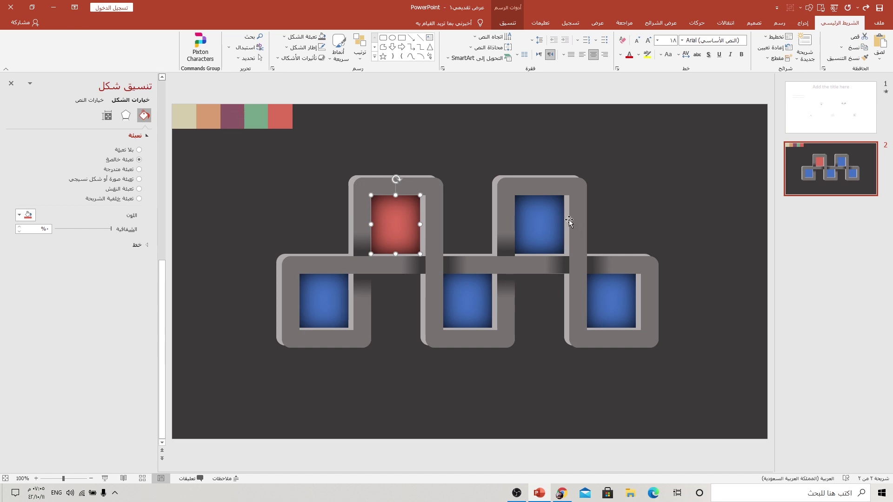
{"action": "left_click", "coordinate": [544, 220]}
{"action": "left_click", "coordinate": [20, 215]}
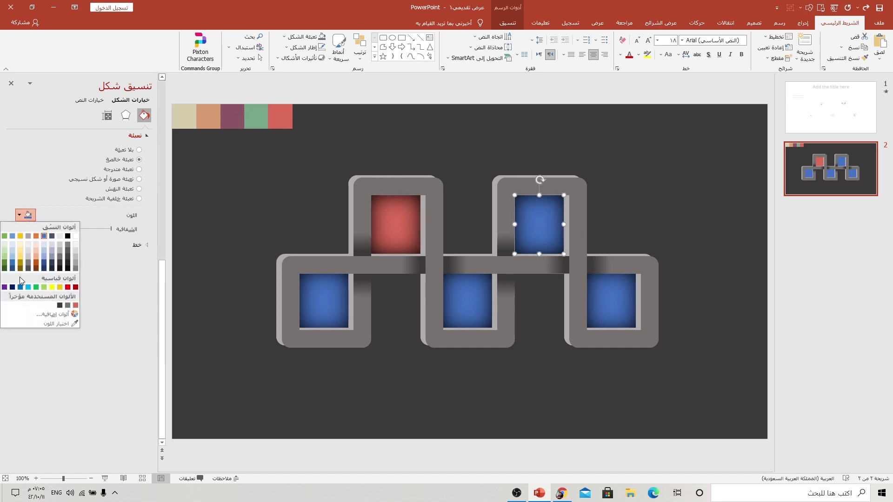
{"action": "left_click", "coordinate": [62, 323]}
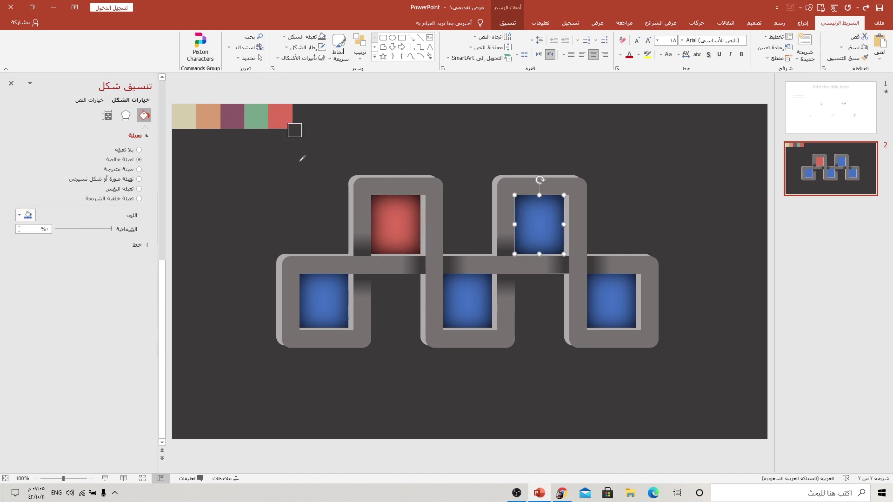
{"action": "left_click", "coordinate": [435, 277]}
{"action": "left_click", "coordinate": [28, 215]}
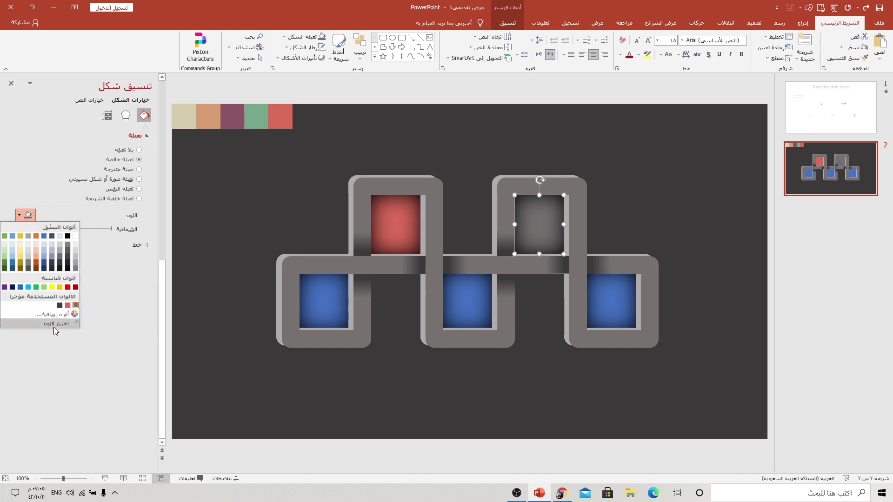
{"action": "left_click", "coordinate": [54, 322]}
{"action": "left_click", "coordinate": [259, 113]}
Recolour the lower squares with the maroon, orange and cream swatches using the eyedropper
{"action": "left_click", "coordinate": [618, 297]}
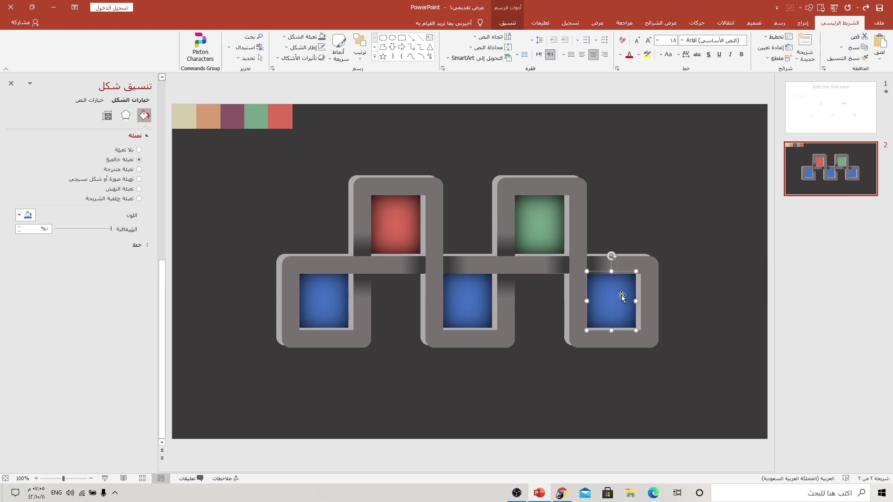
{"action": "left_click", "coordinate": [26, 215]}
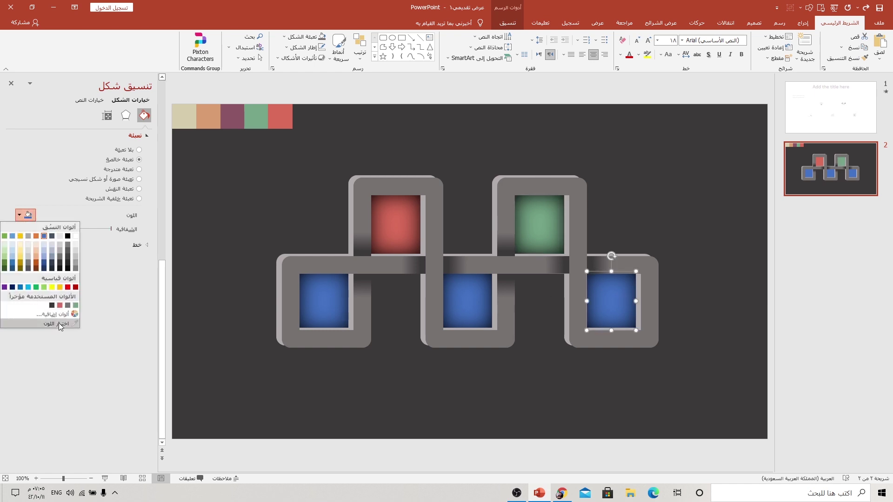
{"action": "left_click", "coordinate": [53, 322]}
{"action": "left_click", "coordinate": [230, 116]}
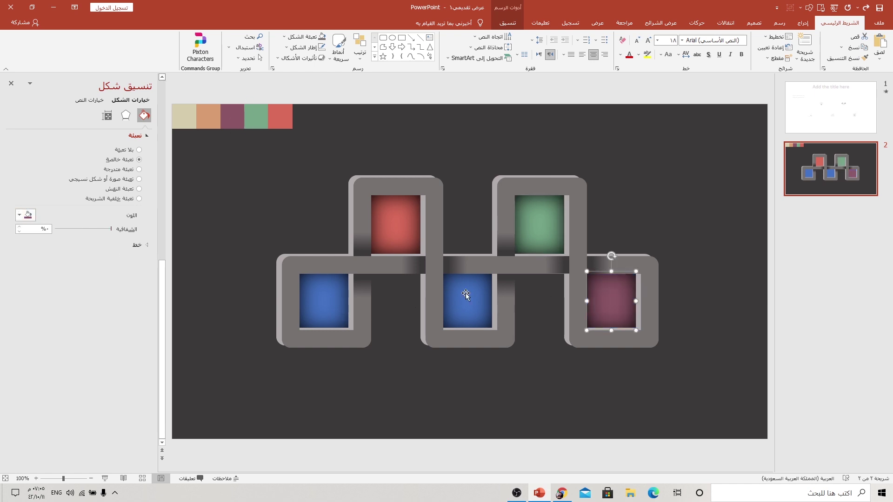
{"action": "left_click", "coordinate": [465, 293]}
{"action": "left_click", "coordinate": [25, 215]}
{"action": "left_click", "coordinate": [54, 322]}
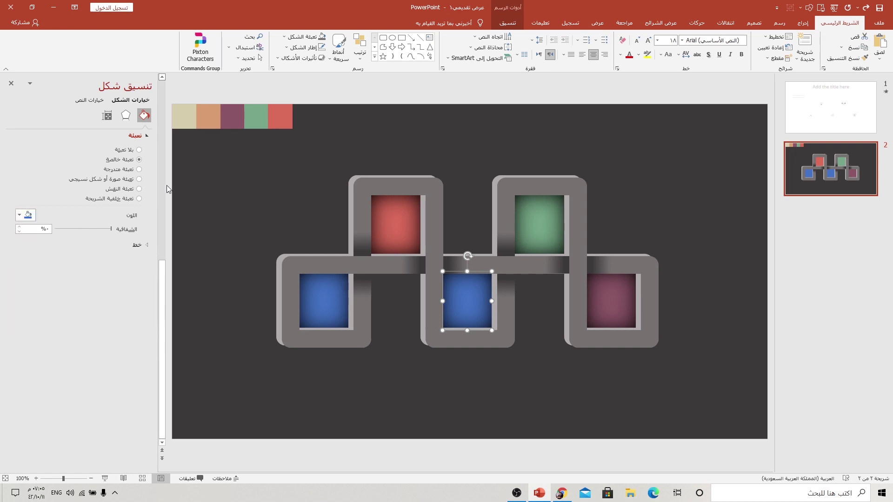
{"action": "left_click", "coordinate": [204, 120]}
{"action": "left_click", "coordinate": [308, 300]}
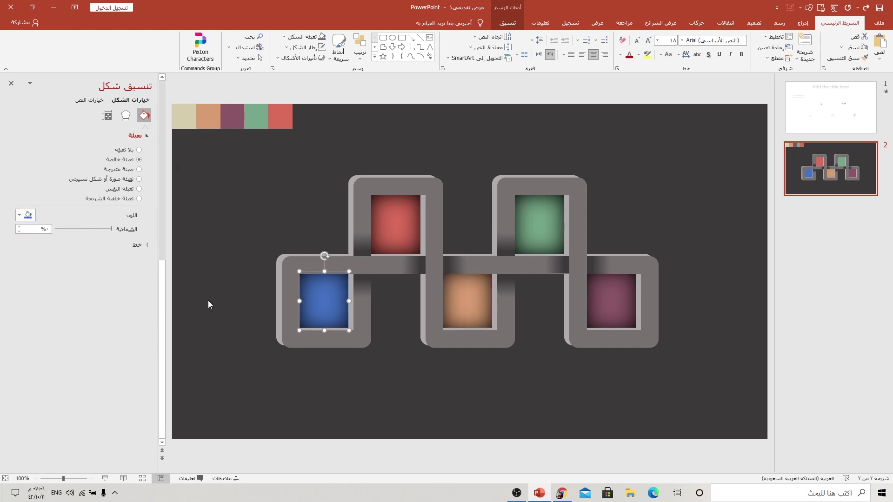
{"action": "left_click", "coordinate": [26, 215]}
{"action": "left_click", "coordinate": [56, 322]}
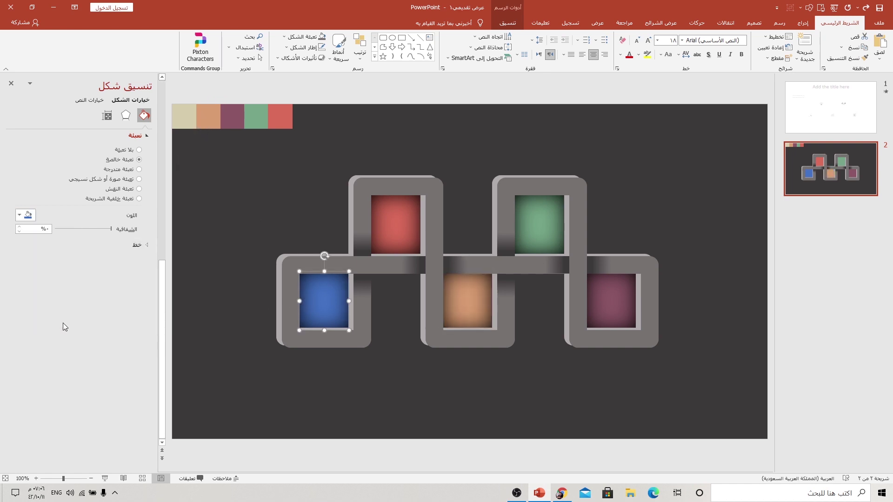
{"action": "left_click", "coordinate": [185, 114]}
{"action": "left_click", "coordinate": [213, 227]}
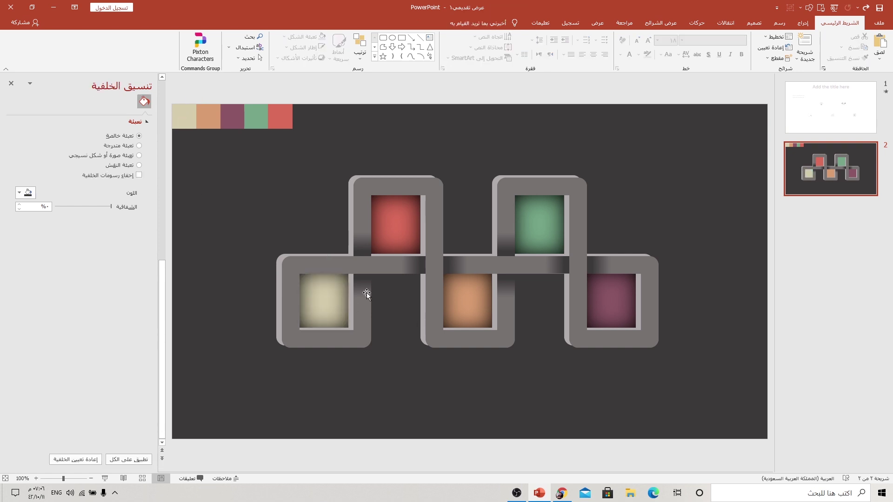
Delete the colour-swatch strip from the slide and switch to the Chrome browser
{"action": "left_click", "coordinate": [291, 122]}
{"action": "key", "text": "Delete"}
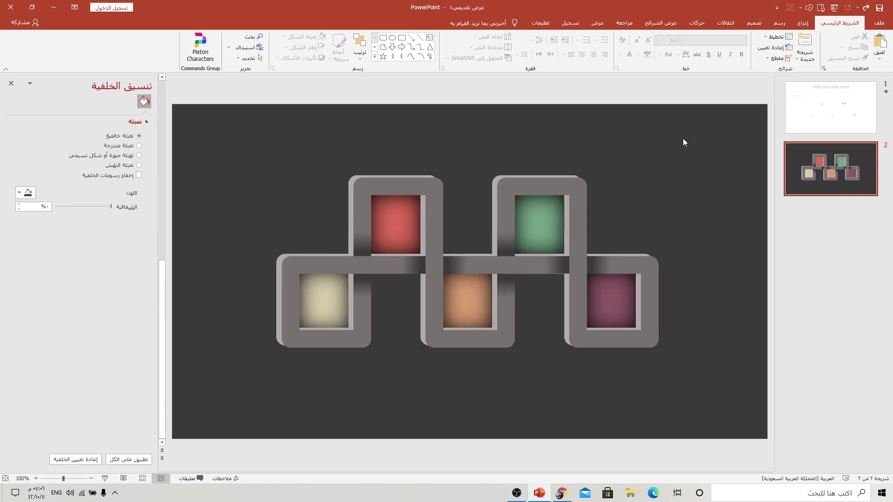
{"action": "left_click", "coordinate": [803, 22]}
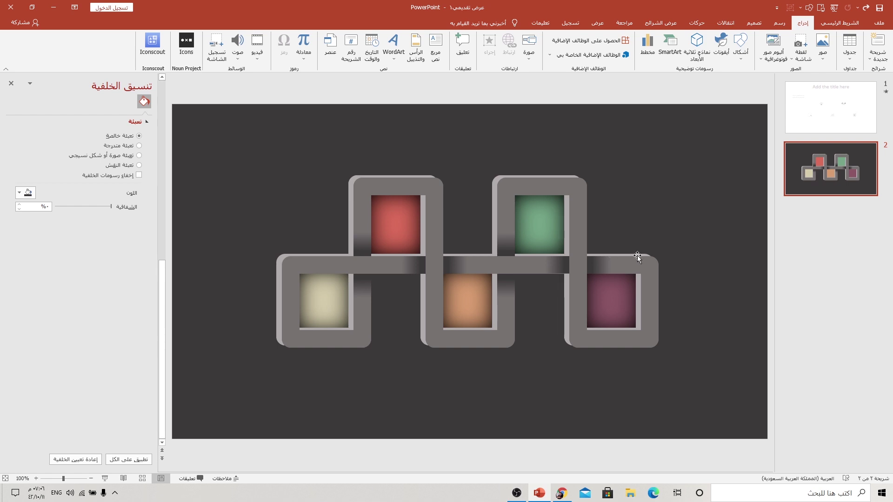
{"action": "left_click", "coordinate": [562, 493]}
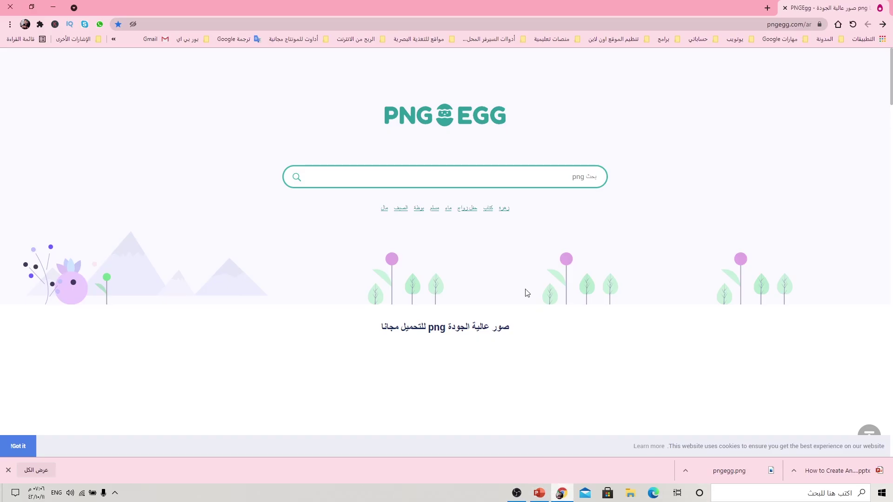
Run an image search on PNGEgg and scroll through the results
{"action": "left_click", "coordinate": [577, 178]}
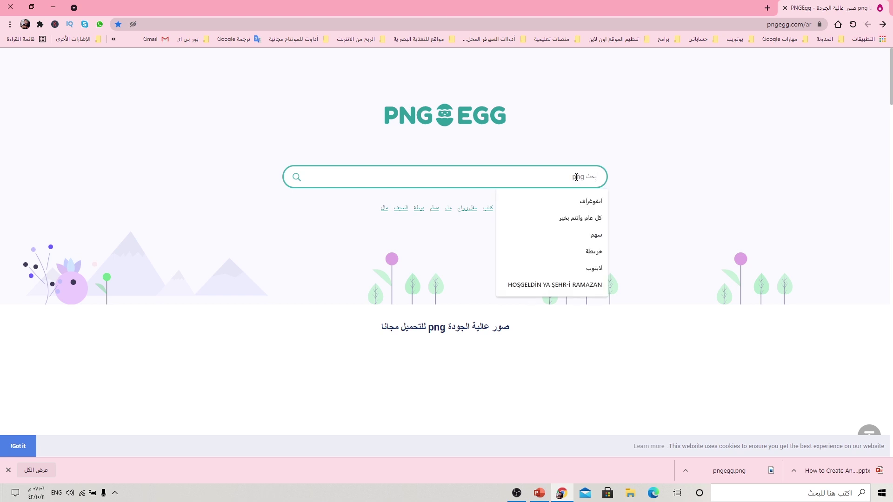
{"action": "type", "text": "h"}
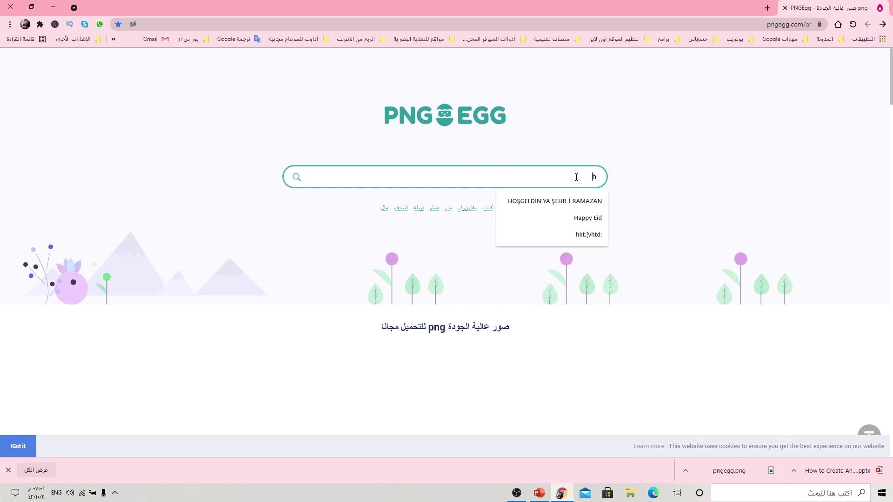
{"action": "key", "text": "Return"}
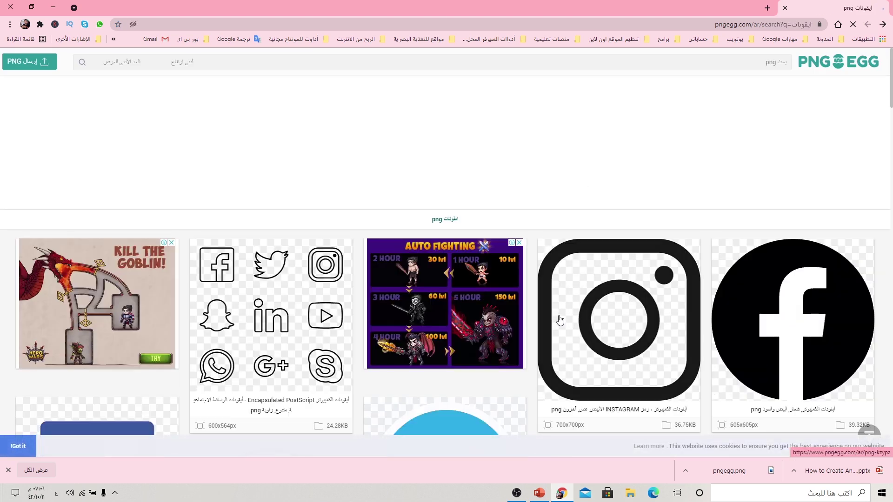
{"action": "scroll", "coordinate": [558, 318], "scroll_direction": "down", "scroll_amount": 4}
{"action": "scroll", "coordinate": [548, 314], "scroll_direction": "down", "scroll_amount": 2}
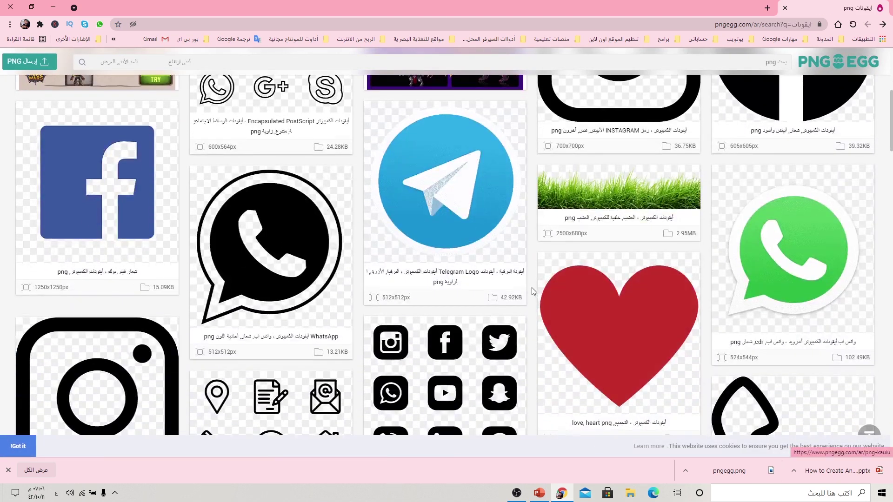
{"action": "scroll", "coordinate": [532, 287], "scroll_direction": "down", "scroll_amount": 4}
{"action": "scroll", "coordinate": [531, 286], "scroll_direction": "down", "scroll_amount": 4}
{"action": "scroll", "coordinate": [531, 287], "scroll_direction": "down", "scroll_amount": 2}
{"action": "scroll", "coordinate": [531, 287], "scroll_direction": "down", "scroll_amount": 1}
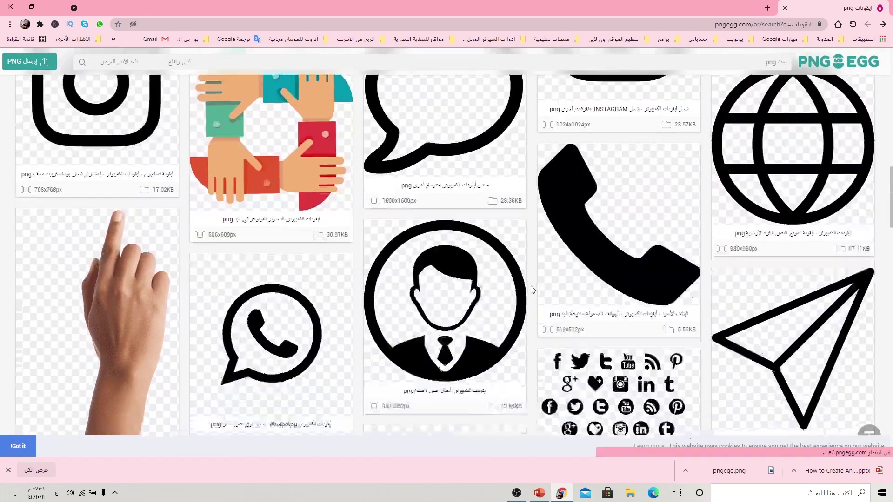
{"action": "scroll", "coordinate": [532, 290], "scroll_direction": "down", "scroll_amount": 3}
{"action": "scroll", "coordinate": [532, 290], "scroll_direction": "down", "scroll_amount": 4}
{"action": "scroll", "coordinate": [534, 286], "scroll_direction": "down", "scroll_amount": 1}
{"action": "scroll", "coordinate": [499, 123], "scroll_direction": "down", "scroll_amount": 3}
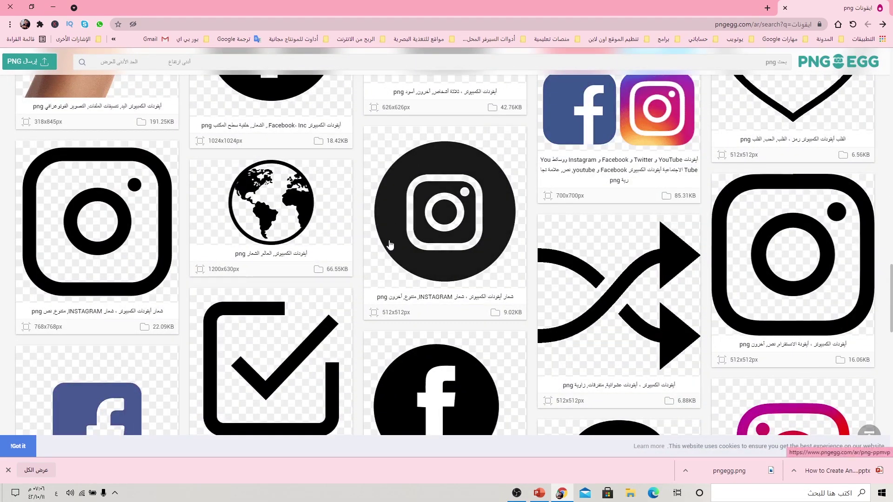
{"action": "scroll", "coordinate": [391, 239], "scroll_direction": "down", "scroll_amount": 2}
{"action": "scroll", "coordinate": [391, 239], "scroll_direction": "down", "scroll_amount": 1}
{"action": "scroll", "coordinate": [391, 240], "scroll_direction": "up", "scroll_amount": 1}
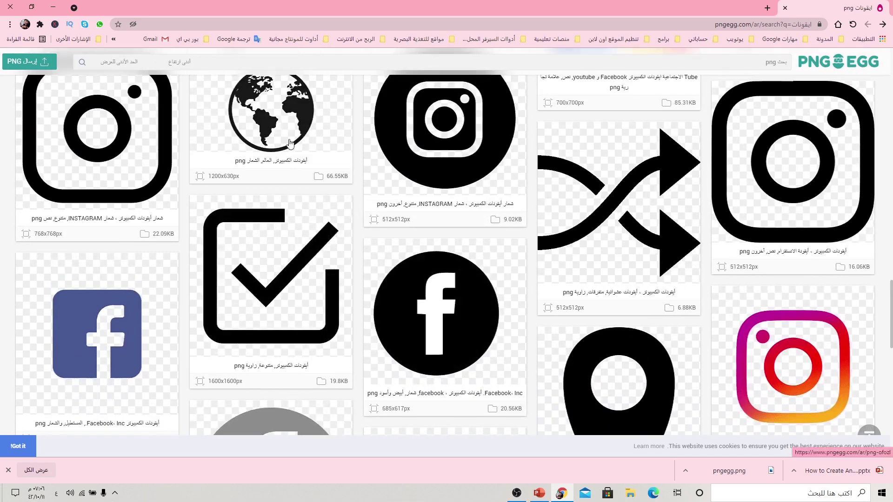
Open the black world-globe icon's page and download it as pngegg.png
{"action": "left_click", "coordinate": [273, 128]}
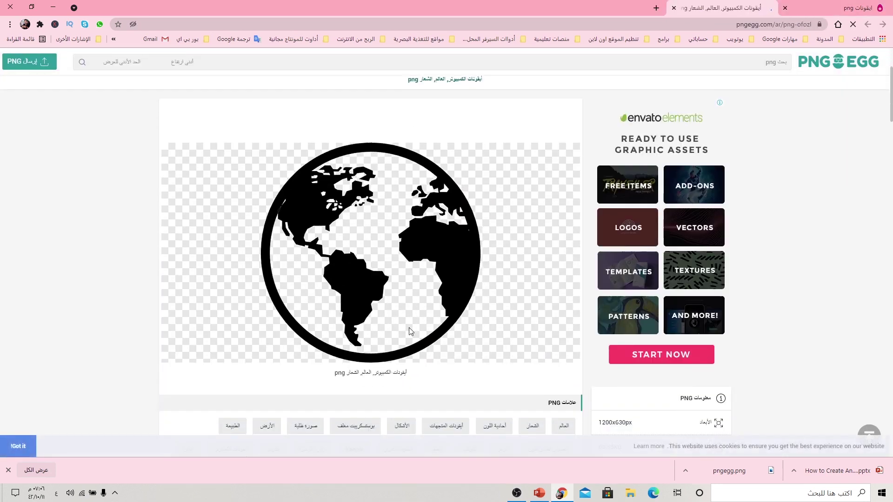
{"action": "scroll", "coordinate": [404, 326], "scroll_direction": "down", "scroll_amount": 5}
{"action": "scroll", "coordinate": [404, 326], "scroll_direction": "down", "scroll_amount": 2}
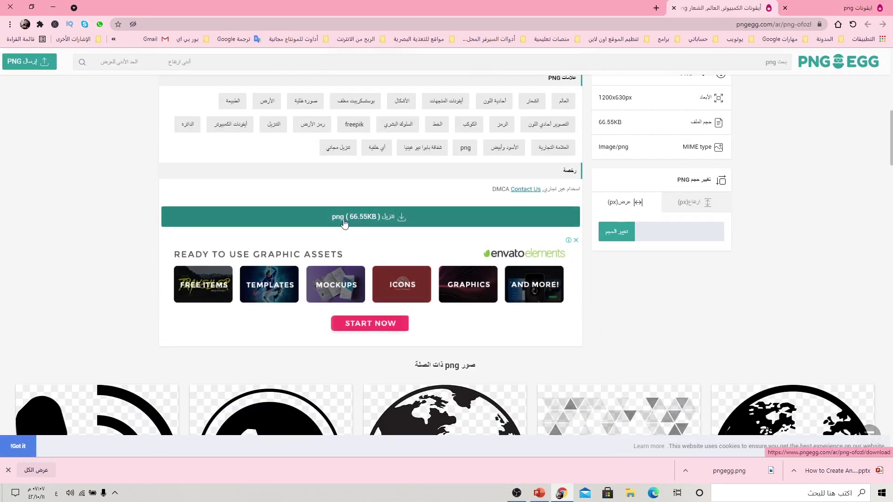
{"action": "left_click", "coordinate": [363, 219]}
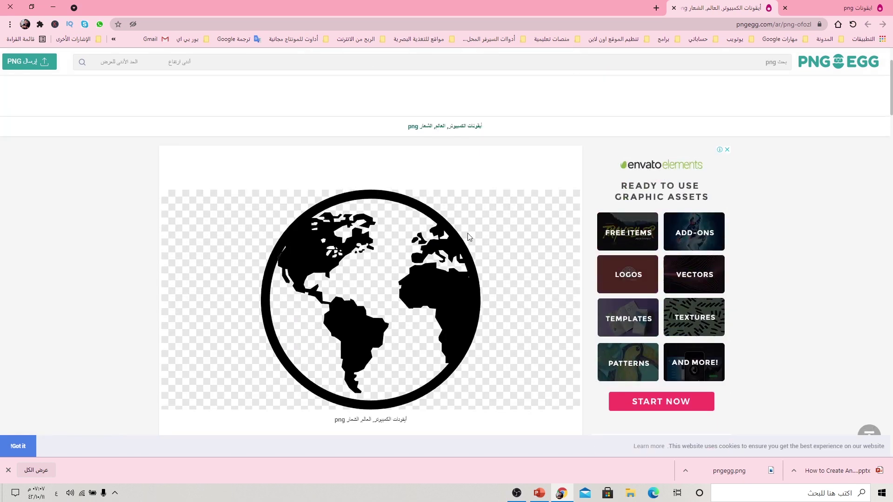
{"action": "scroll", "coordinate": [404, 258], "scroll_direction": "down", "scroll_amount": 2}
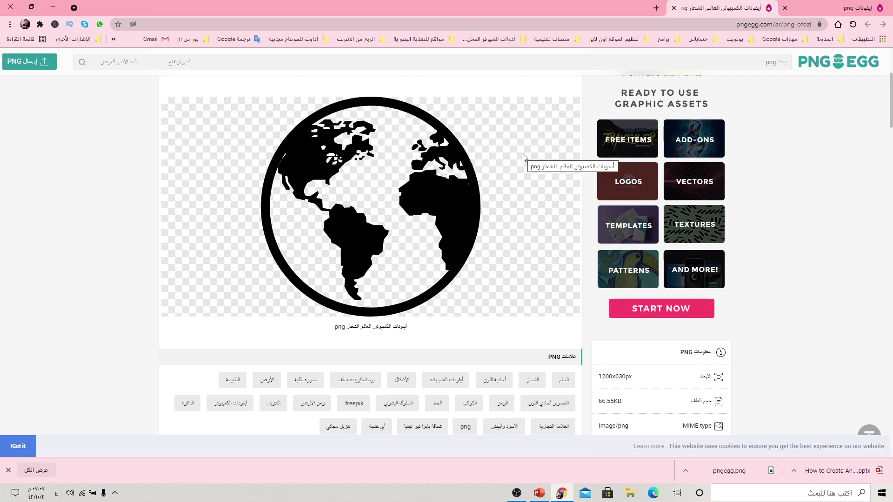
{"action": "scroll", "coordinate": [417, 199], "scroll_direction": "down", "scroll_amount": 4}
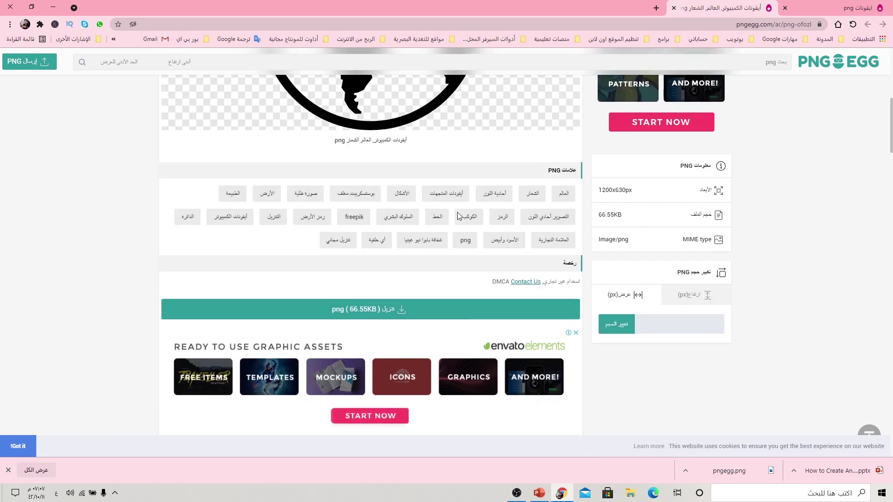
{"action": "scroll", "coordinate": [372, 182], "scroll_direction": "down", "scroll_amount": 3}
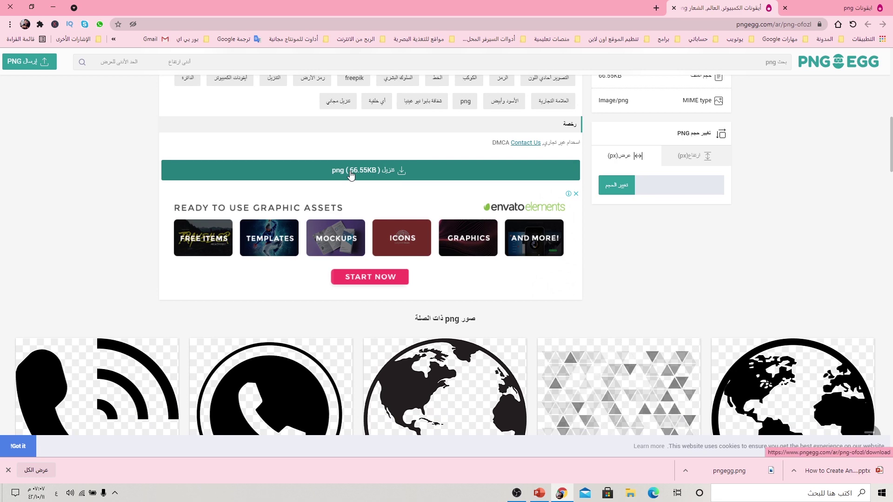
{"action": "scroll", "coordinate": [352, 181], "scroll_direction": "up", "scroll_amount": 4}
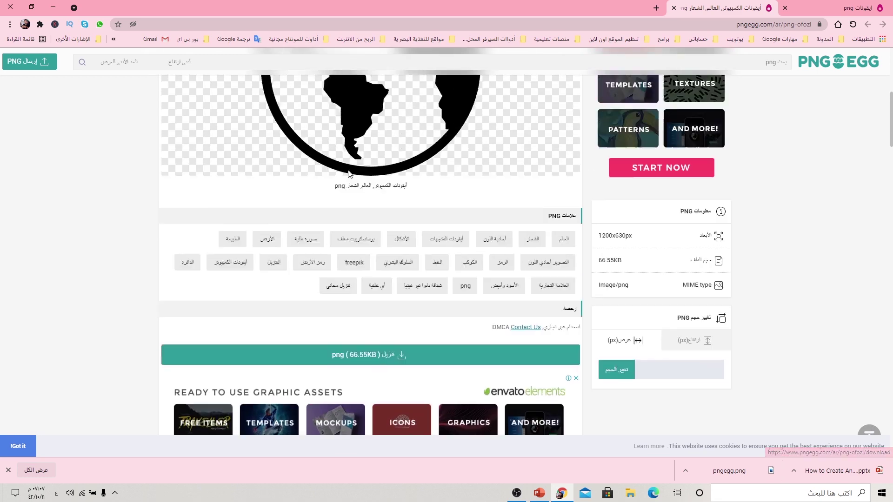
{"action": "scroll", "coordinate": [536, 164], "scroll_direction": "up", "scroll_amount": 3}
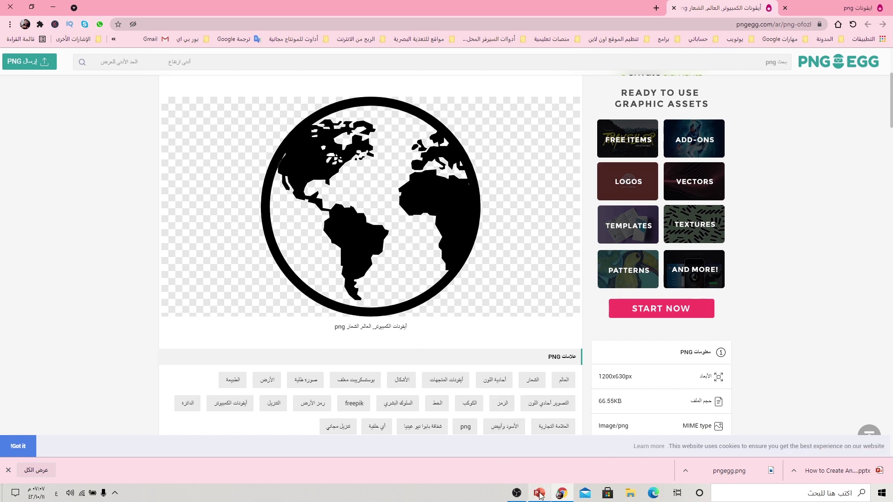
On slide 1, select the lightbulb, handshake and calendar icons for copying
{"action": "mouse_move", "coordinate": [539, 494]}
{"action": "left_click", "coordinate": [538, 458]}
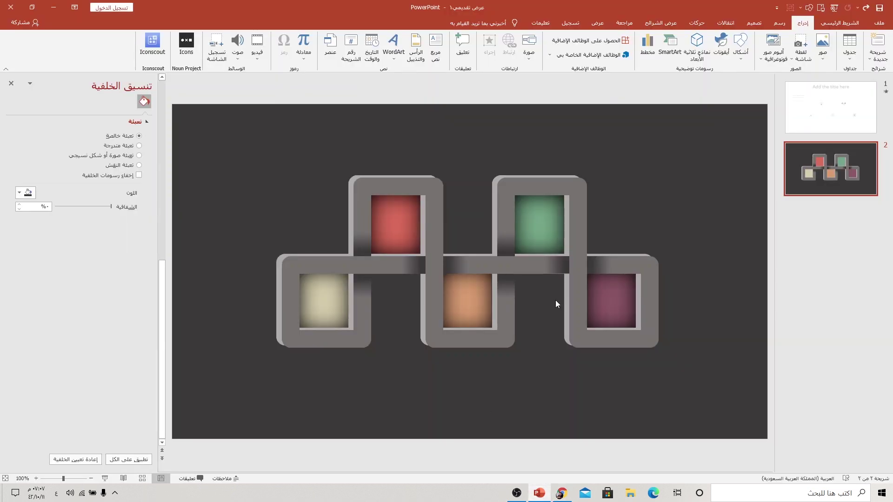
{"action": "left_click", "coordinate": [830, 108]}
{"action": "left_click", "coordinate": [552, 246]}
{"action": "left_click", "coordinate": [405, 247], "text": "shift"}
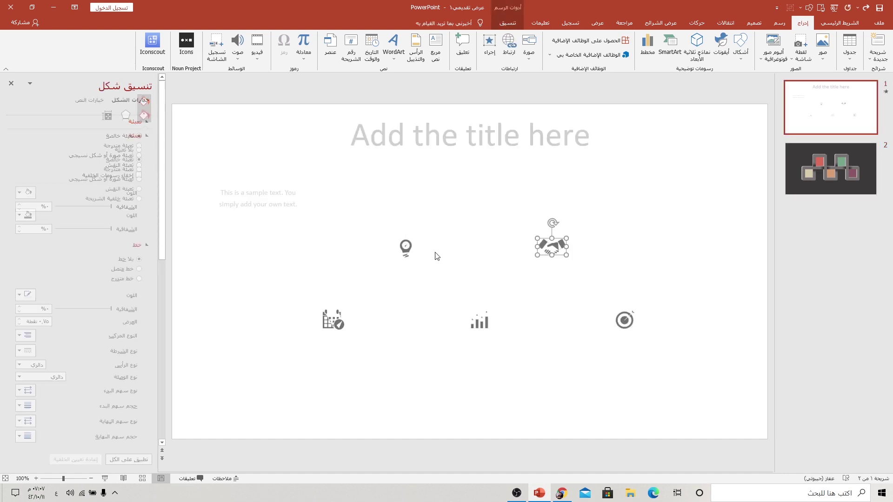
{"action": "left_click", "coordinate": [346, 327], "text": "shift"}
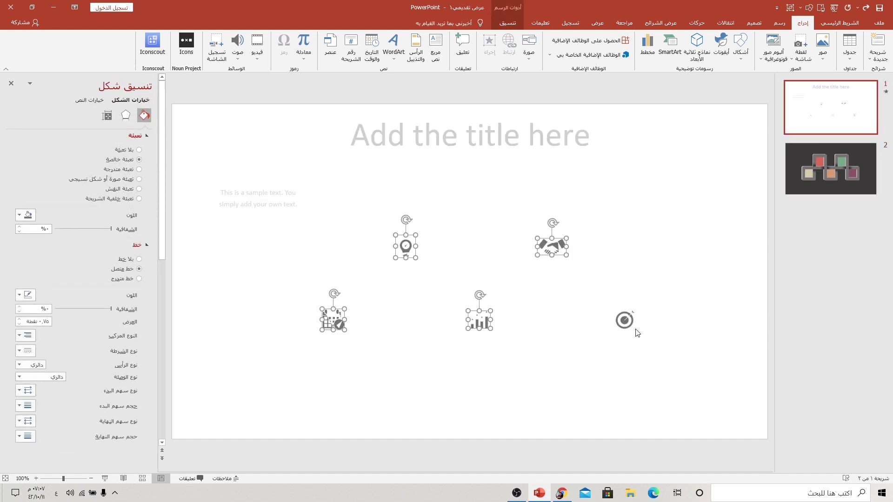
Paste the icons onto dark slide 2 and drag them into the coloured squares
{"action": "left_click", "coordinate": [878, 191]}
{"action": "key", "text": "ctrl+v"}
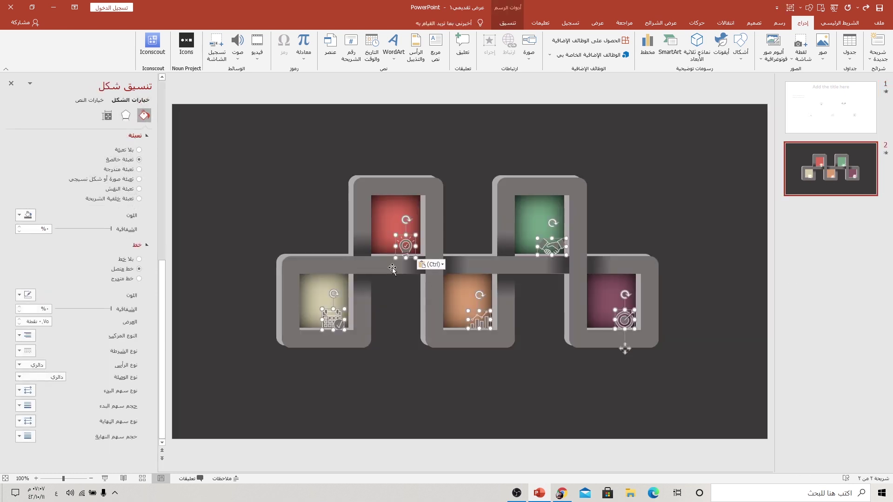
{"action": "left_click_drag", "start_coordinate": [400, 232], "coordinate": [395, 228]}
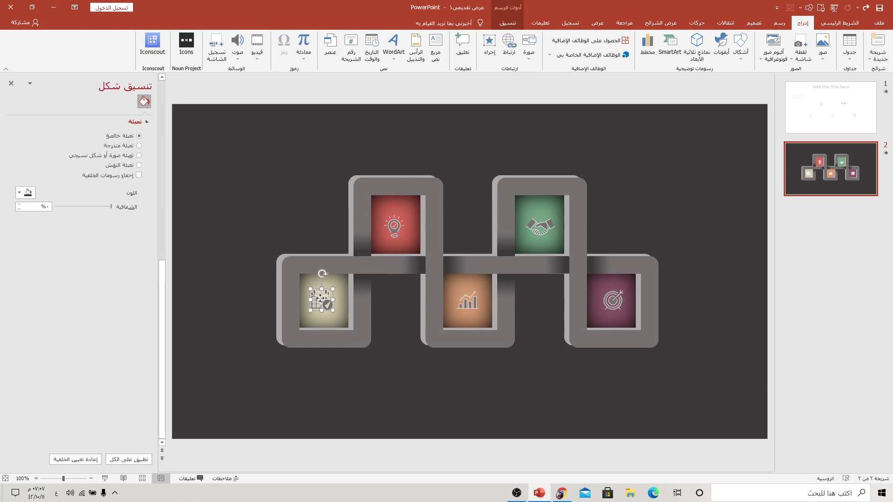
{"action": "left_click", "coordinate": [325, 301]}
Fill all five icons (handshake, chart, target, lightbulb, calendar) with white Shape Fill
{"action": "left_click", "coordinate": [614, 300]}
{"action": "left_click", "coordinate": [541, 226], "text": "shift"}
{"action": "left_click", "coordinate": [469, 299], "text": "shift"}
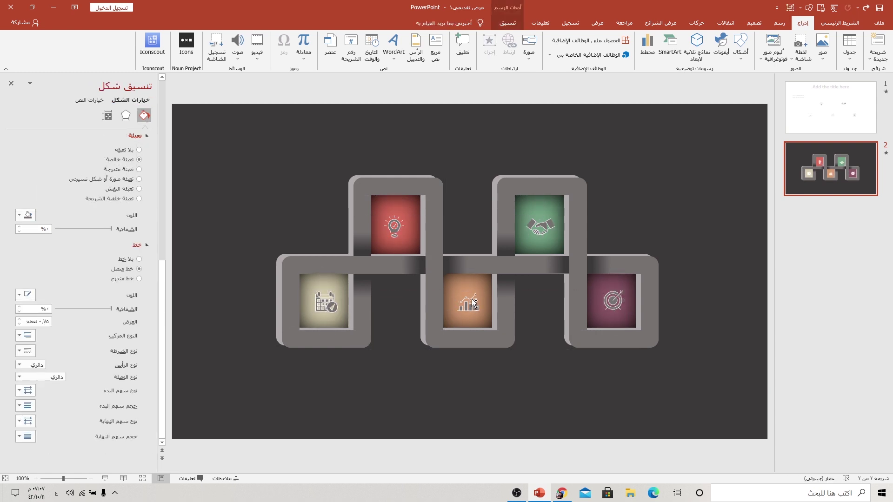
{"action": "left_click", "coordinate": [396, 226], "text": "shift"}
{"action": "left_click", "coordinate": [323, 303], "text": "shift"}
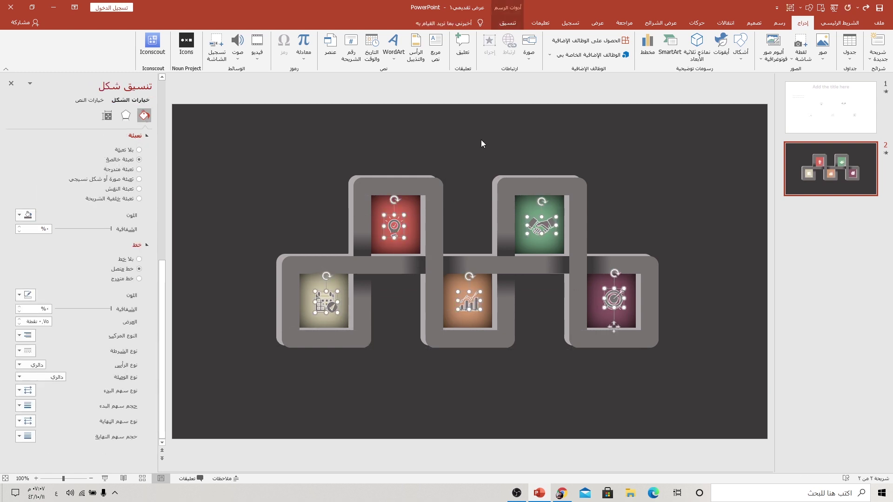
{"action": "left_click", "coordinate": [507, 23]}
{"action": "left_click", "coordinate": [552, 36]}
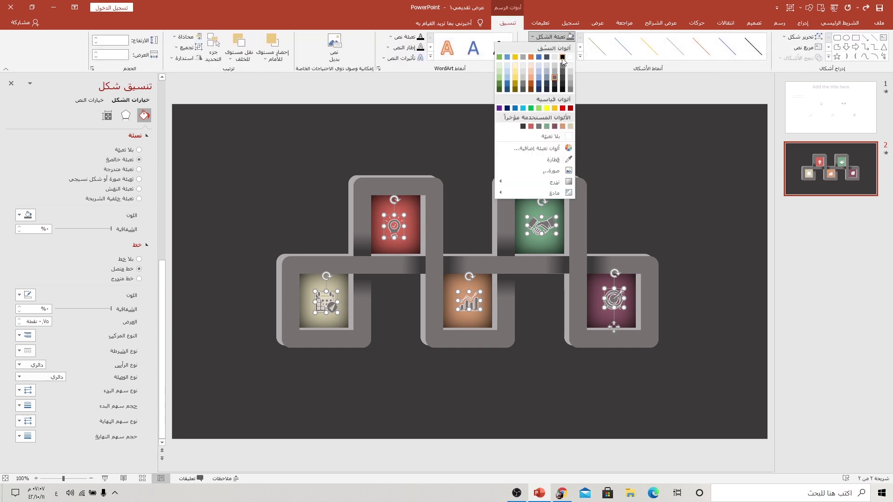
{"action": "left_click", "coordinate": [570, 56]}
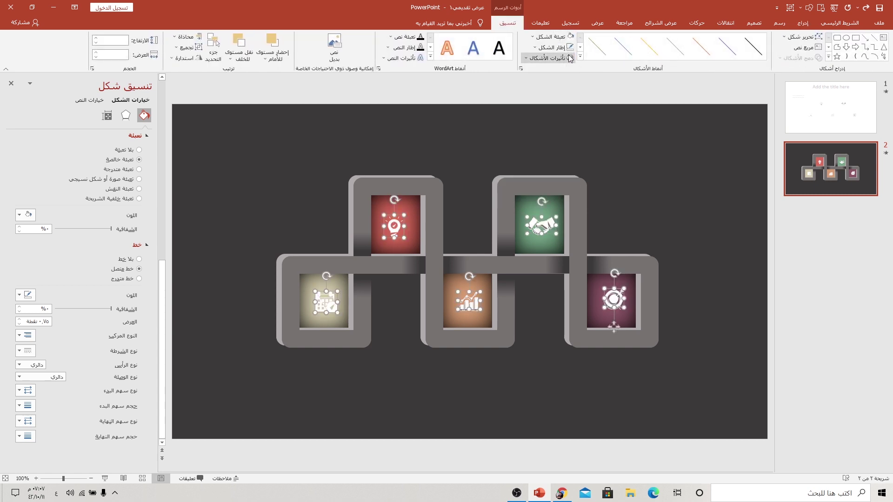
{"action": "left_click", "coordinate": [455, 186]}
{"action": "left_click", "coordinate": [831, 107]}
Copy the 'Add the title here' title box from slide 1 onto slide 2
{"action": "left_click", "coordinate": [490, 154]}
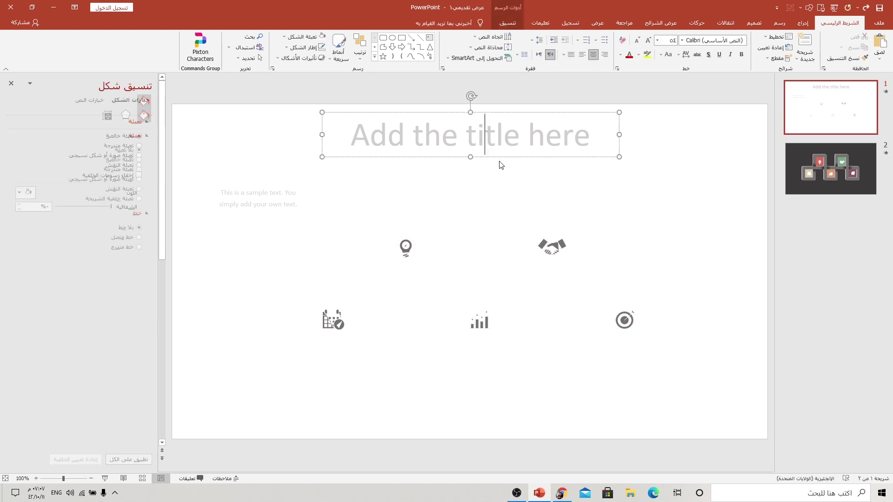
{"action": "left_click", "coordinate": [510, 157]}
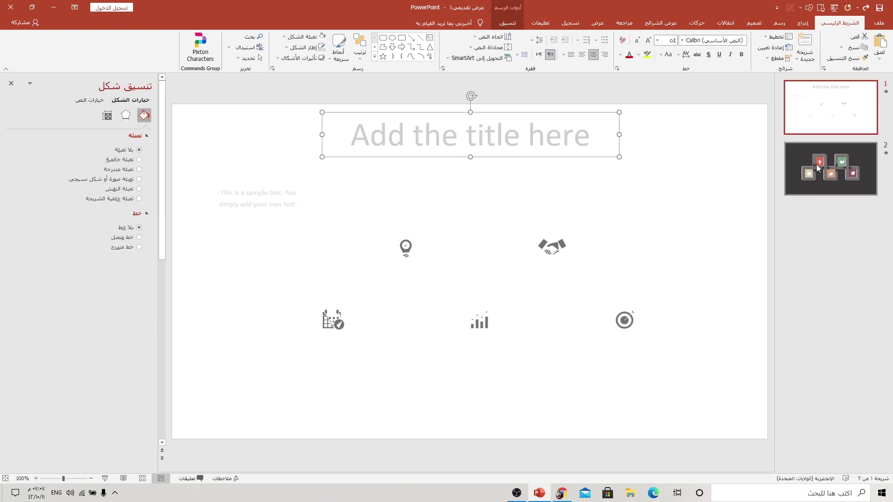
{"action": "left_click", "coordinate": [816, 164]}
{"action": "key", "text": "ctrl+v"}
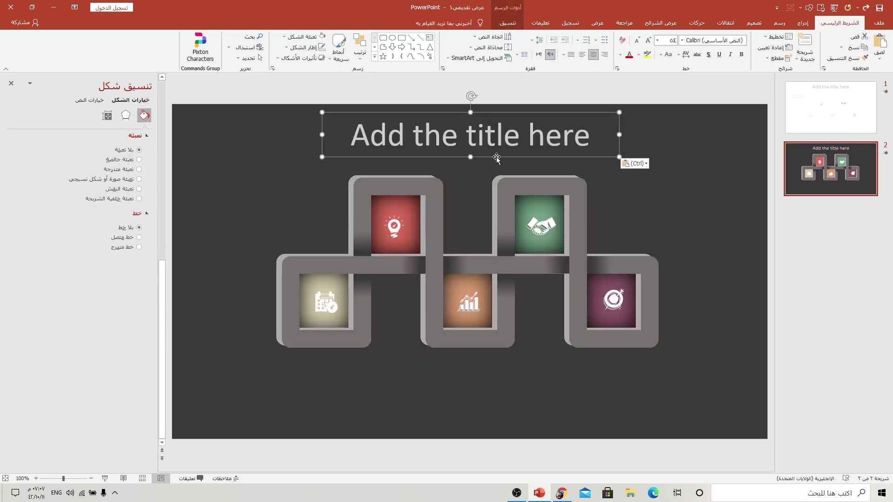
Copy the sample text box from slide 1 and position the labels around the chain
{"action": "key", "text": "Page_Up"}
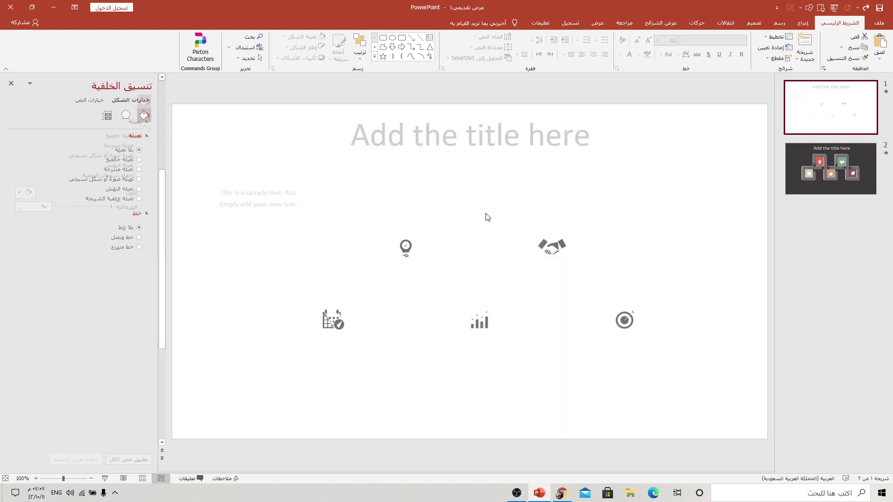
{"action": "left_click", "coordinate": [285, 183]}
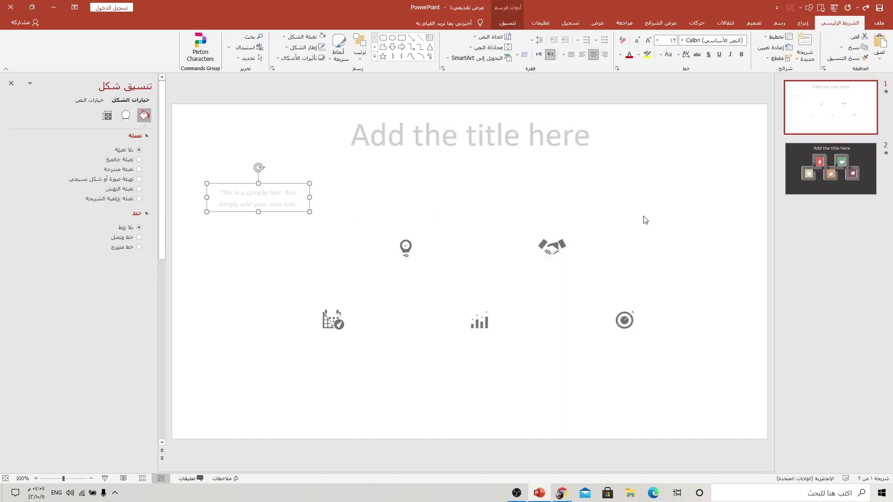
{"action": "left_click", "coordinate": [817, 174]}
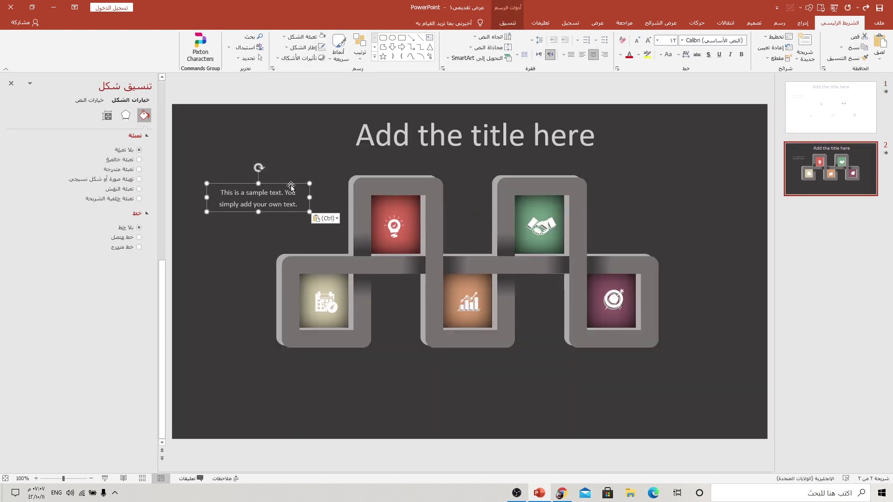
{"action": "mouse_move", "coordinate": [289, 186]}
{"action": "left_mouse_down"}
{"action": "mouse_move", "coordinate": [300, 199]}
{"action": "mouse_move", "coordinate": [273, 412]}
{"action": "mouse_move", "coordinate": [273, 391]}
{"action": "mouse_move", "coordinate": [498, 423]}
{"action": "mouse_move", "coordinate": [648, 396]}
{"action": "mouse_move", "coordinate": [690, 225]}
{"action": "left_mouse_up"}
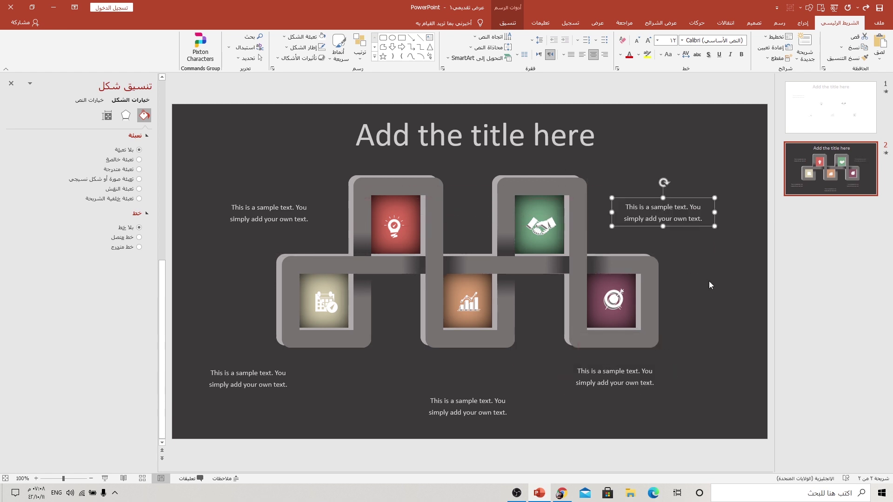
{"action": "left_click", "coordinate": [709, 283]}
{"action": "key", "text": "alt+a"}
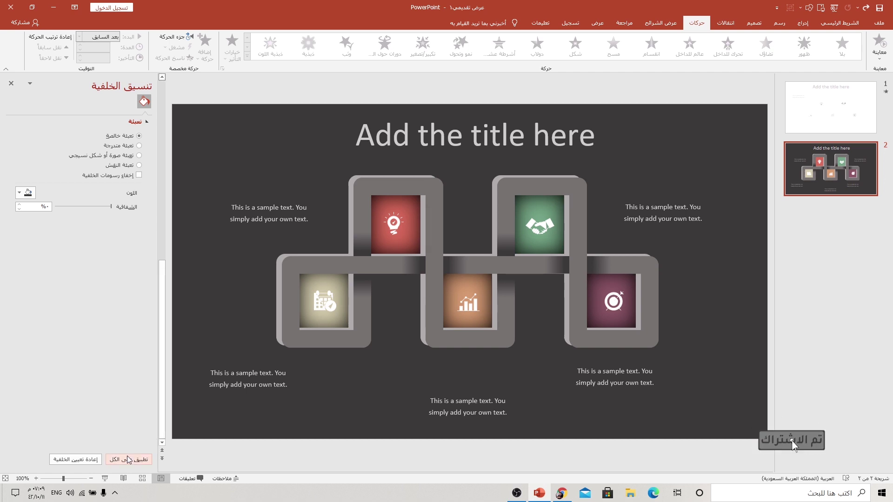
Start the slideshow from the current chain slide with Shift+F5
{"action": "key", "text": "shift+F5"}
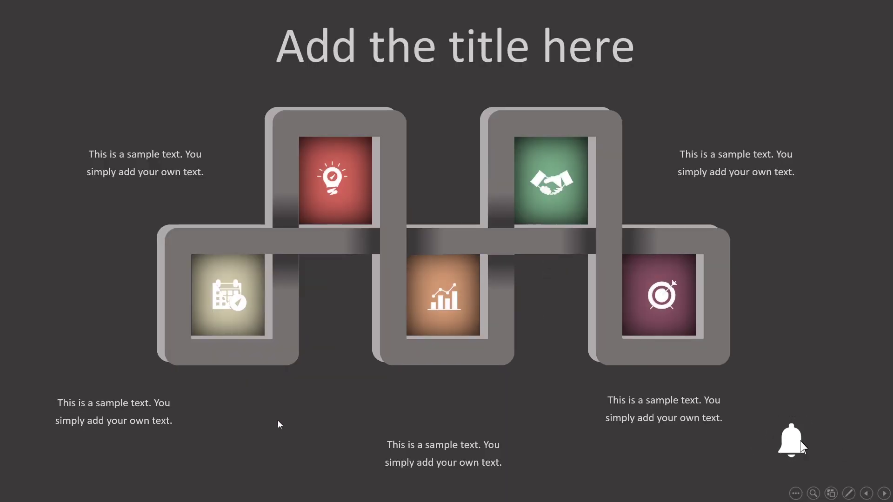